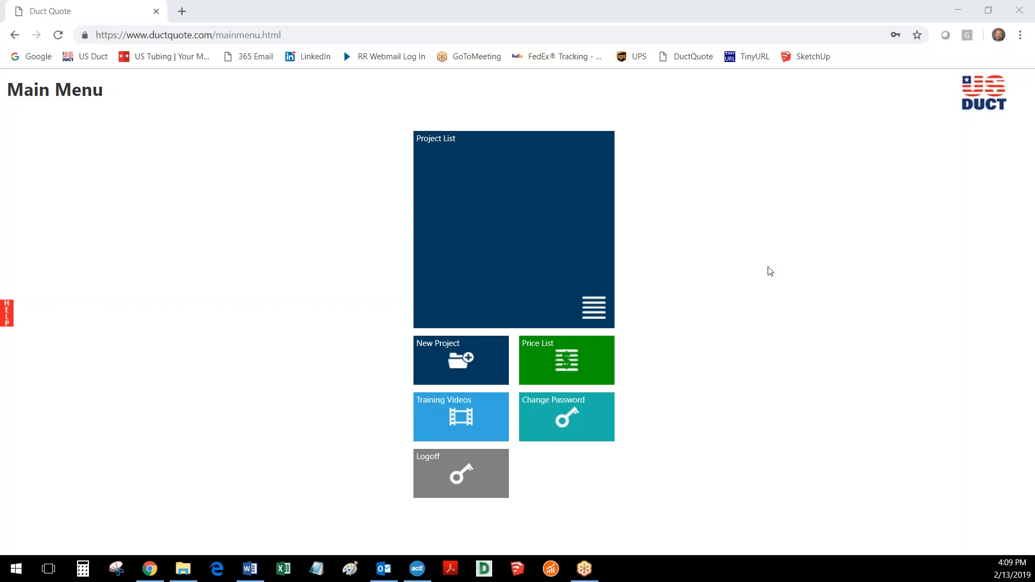
Open the Training 1 project from the project list and start a new layout in it
left_click(531, 273)
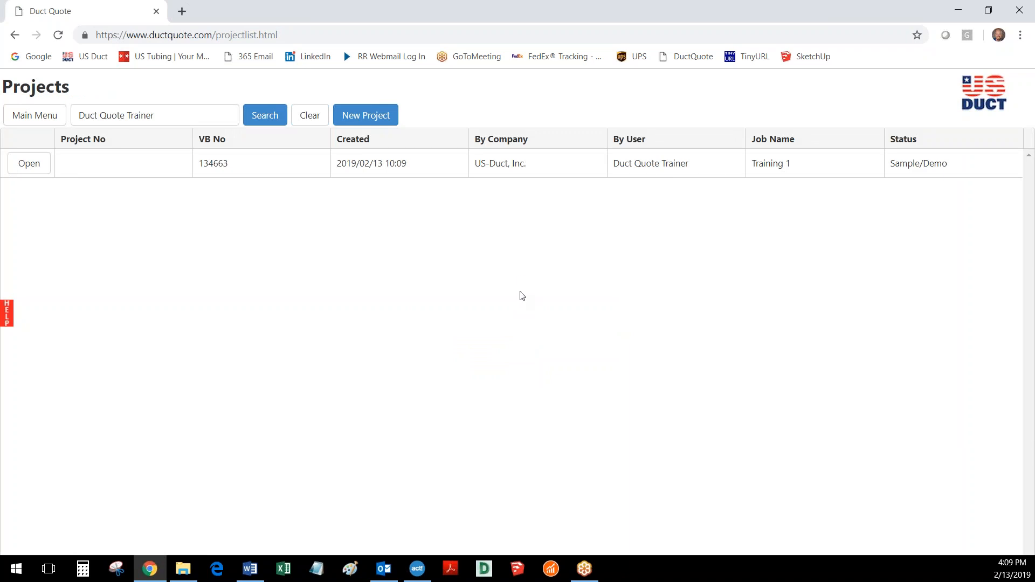
left_click(31, 165)
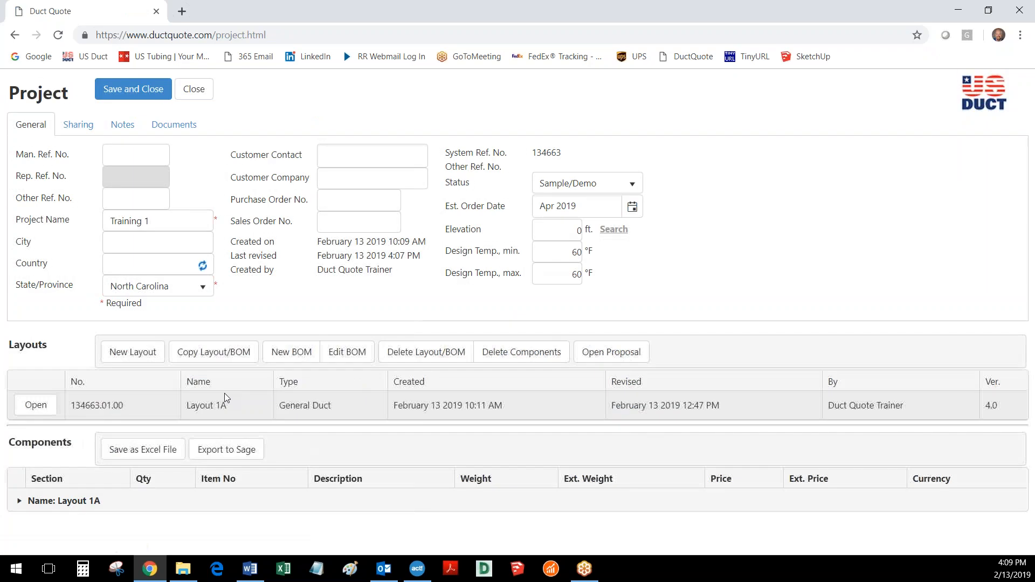
left_click(127, 356)
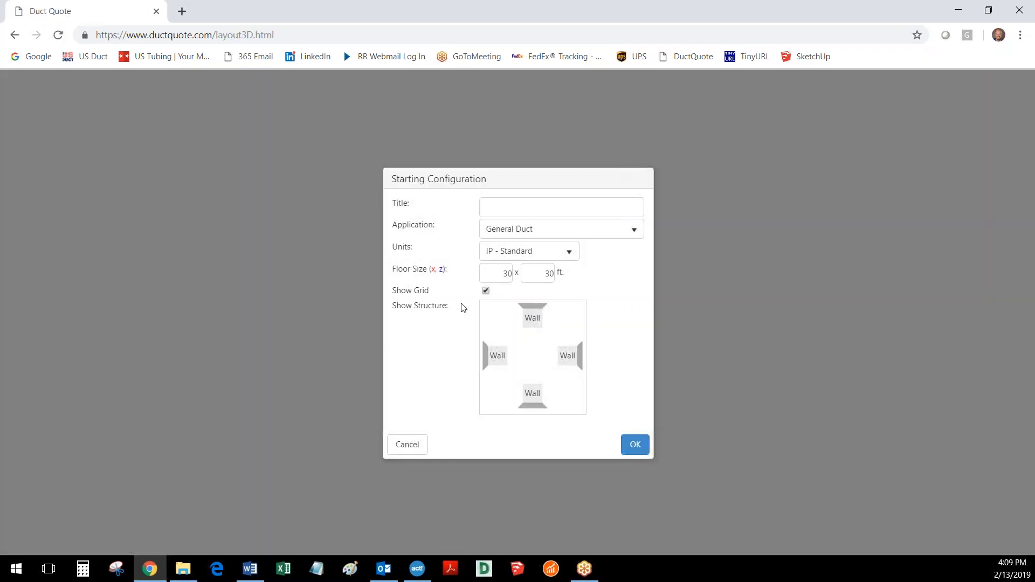
Create the layout with the title "Layout 2" and a floor size of 40 x 40 ft
left_click(501, 209)
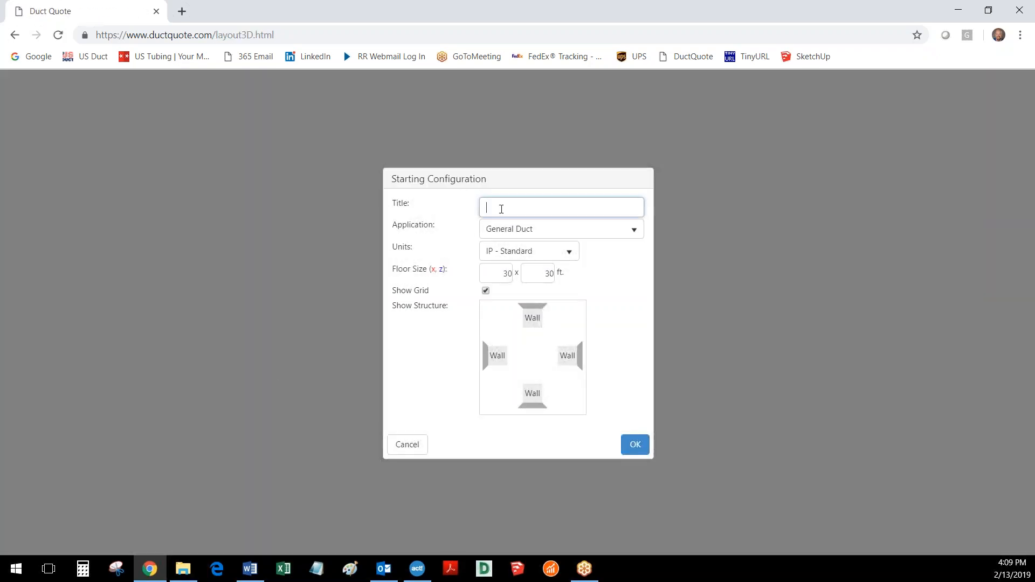
type("Layout 2")
double_click(502, 273)
type("4")
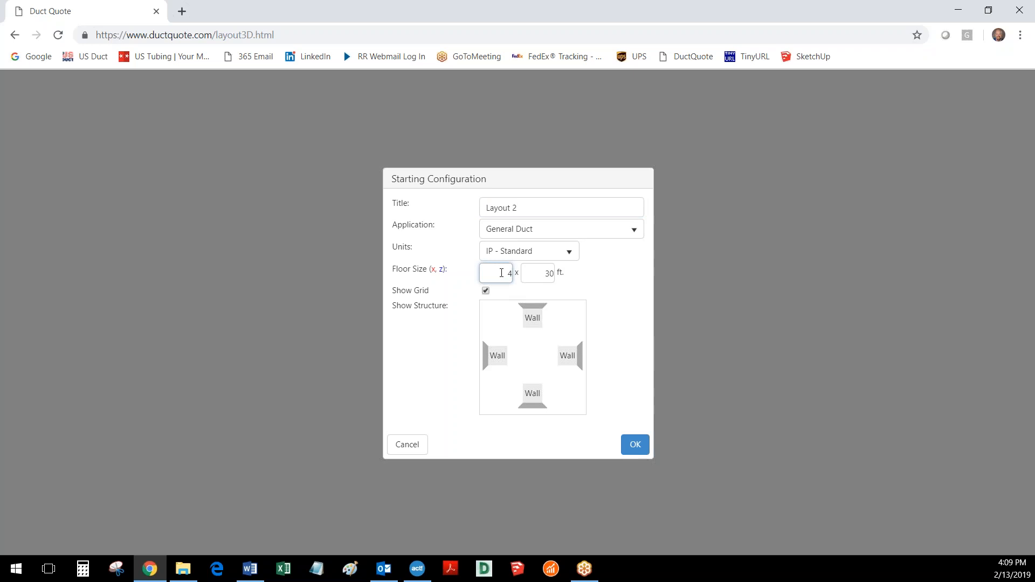
type("0")
key("Tab")
type("40")
left_click(636, 444)
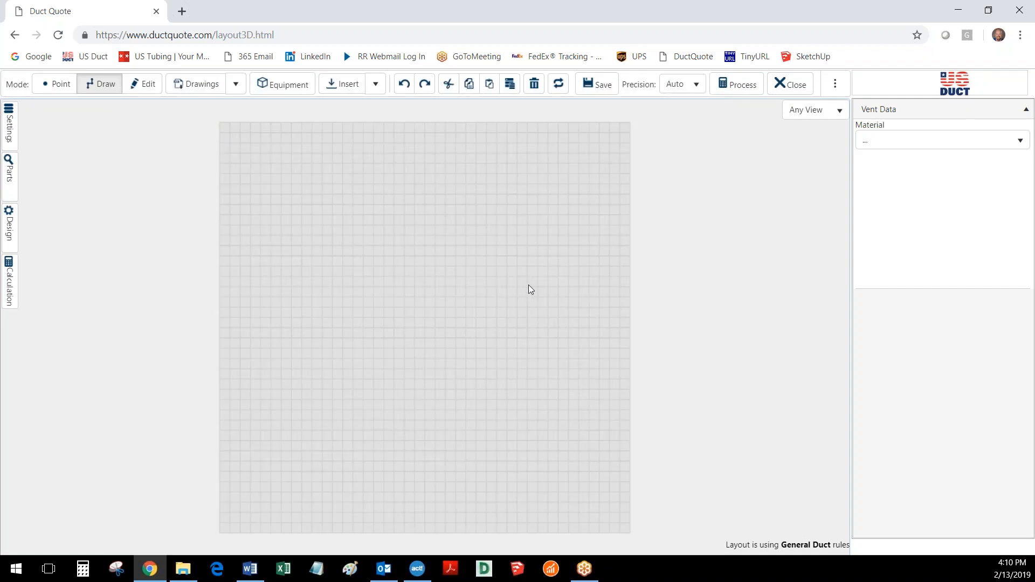
Review the layout's general settings and the default design rules for the drawing
left_click(9, 124)
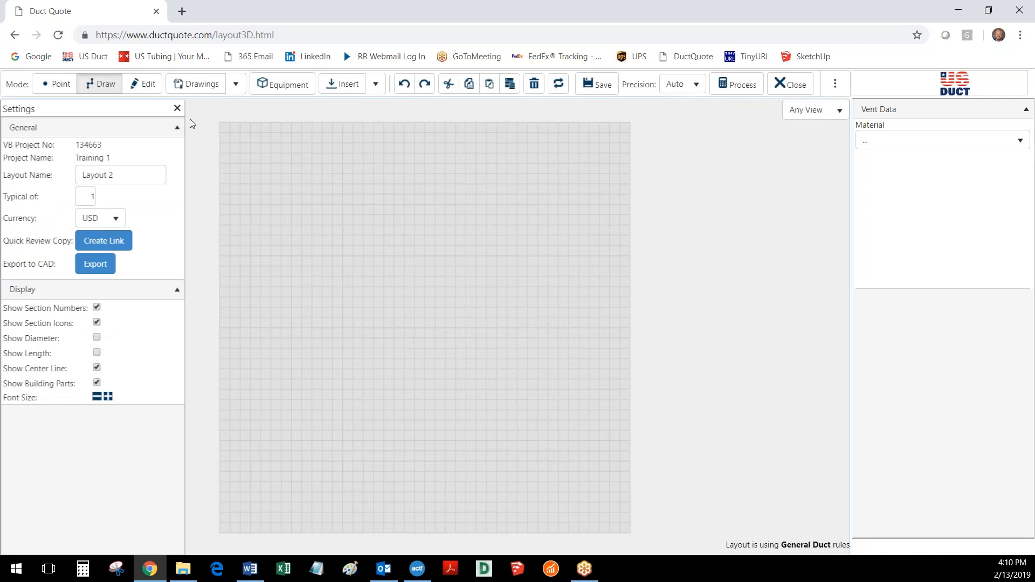
left_click(177, 109)
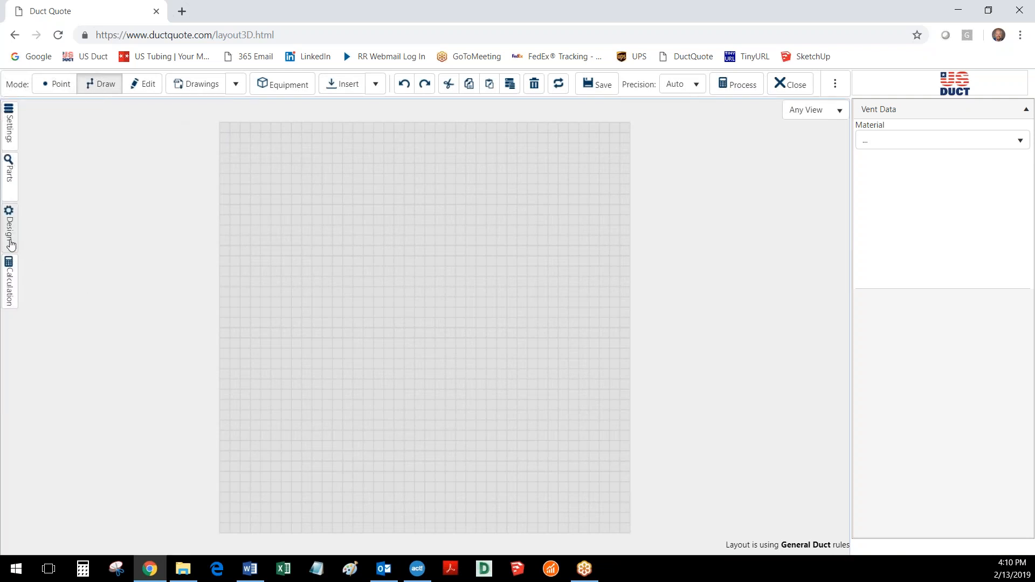
left_click(11, 244)
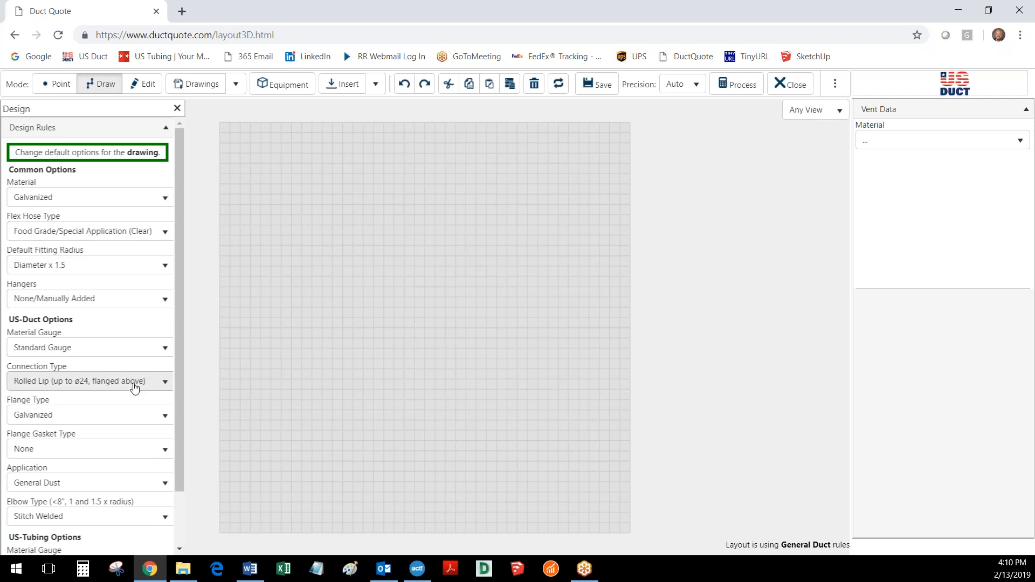
left_click_drag(178, 335, 181, 379)
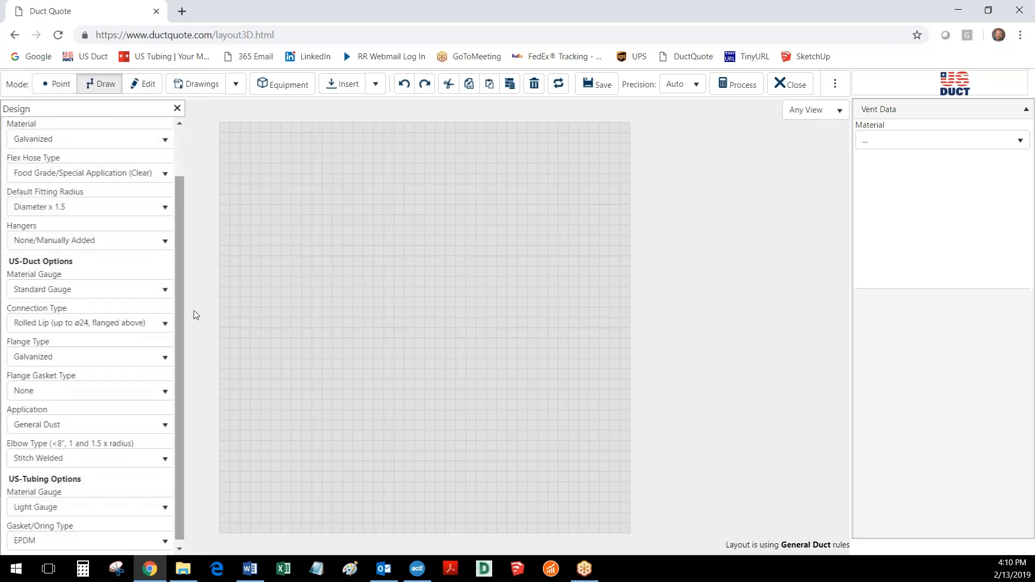
Set the vent material to US-Duct with a diameter of 6 inches
left_click(911, 142)
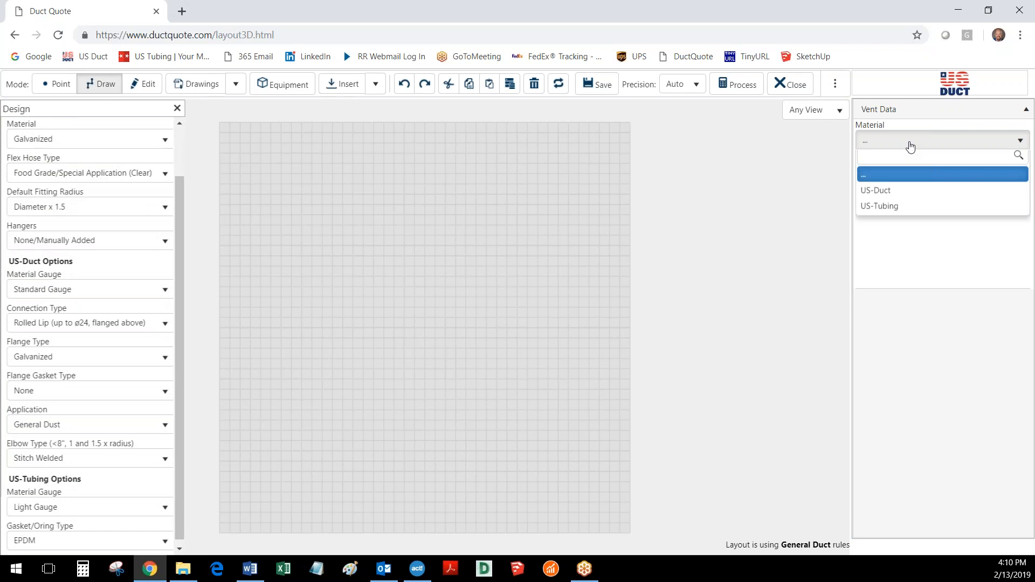
left_click(888, 199)
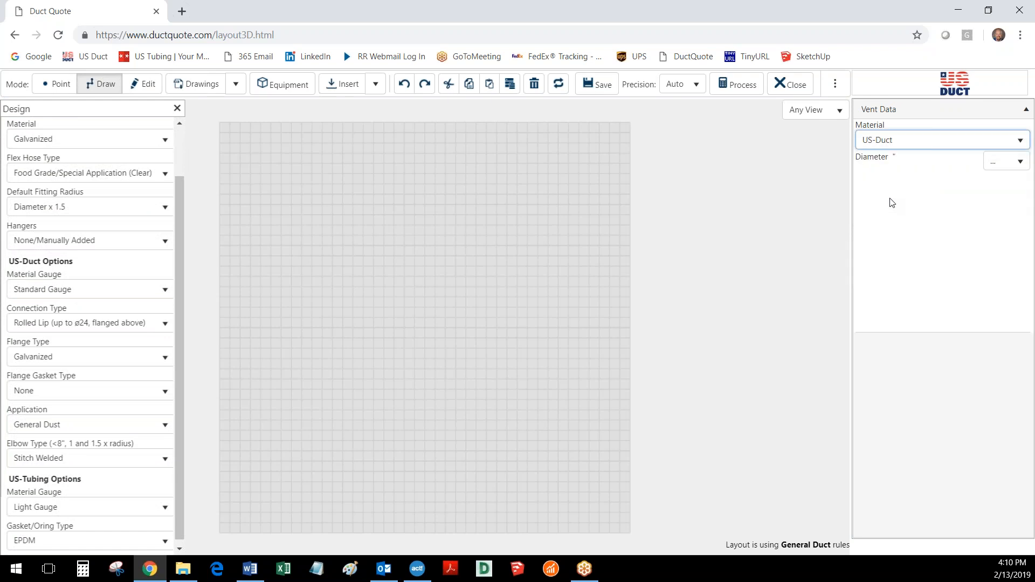
left_click(1004, 163)
left_click(998, 245)
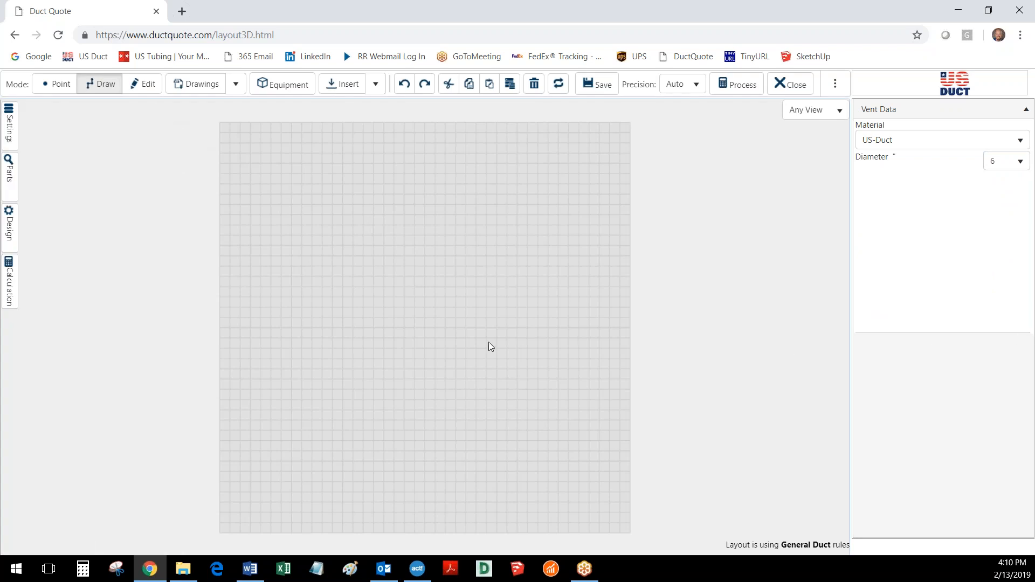
Insert a GENERIC Machine near the floor's far corner, at about x 46.5 and z 45.5 inches
middle_click_drag(421, 342, 421, 306)
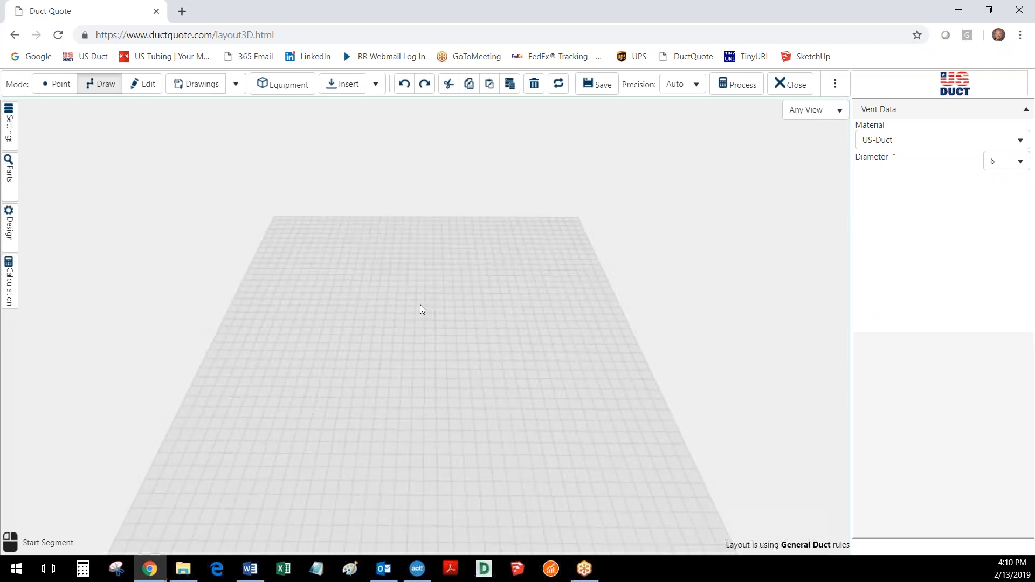
scroll(438, 329, "down", 2)
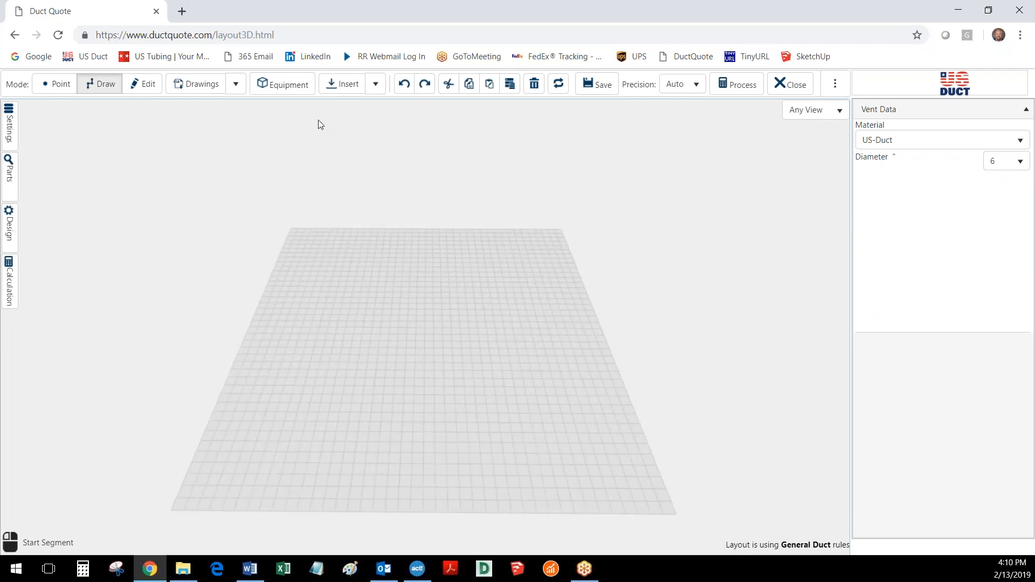
left_click(280, 84)
left_click(517, 268)
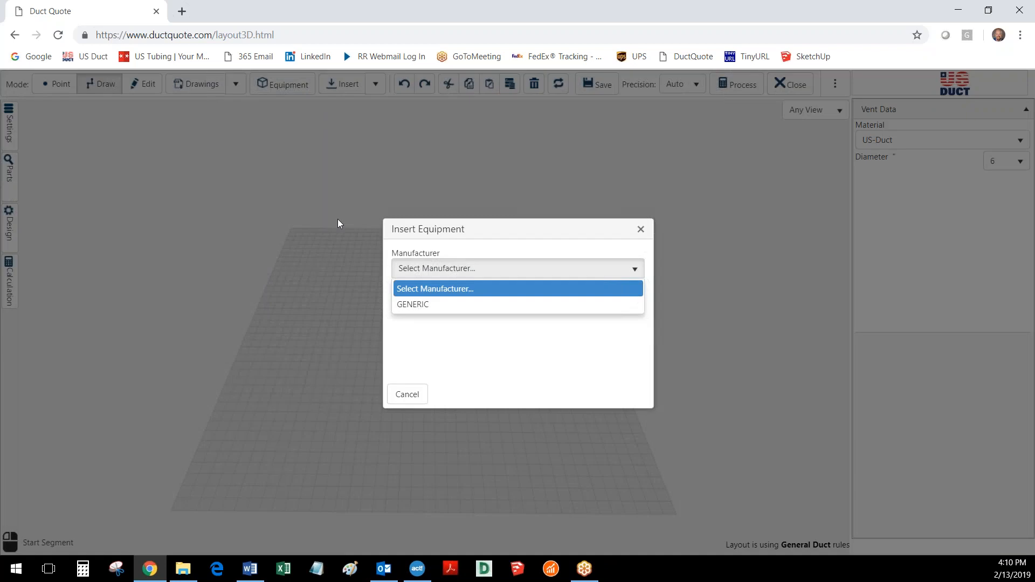
left_click(418, 304)
left_click(418, 300)
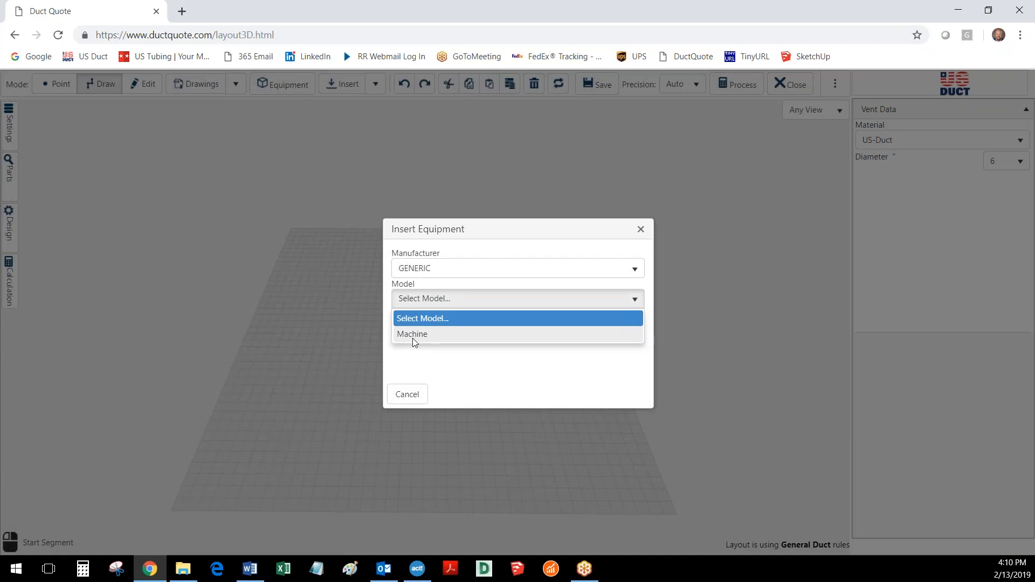
left_click(412, 335)
left_click(635, 394)
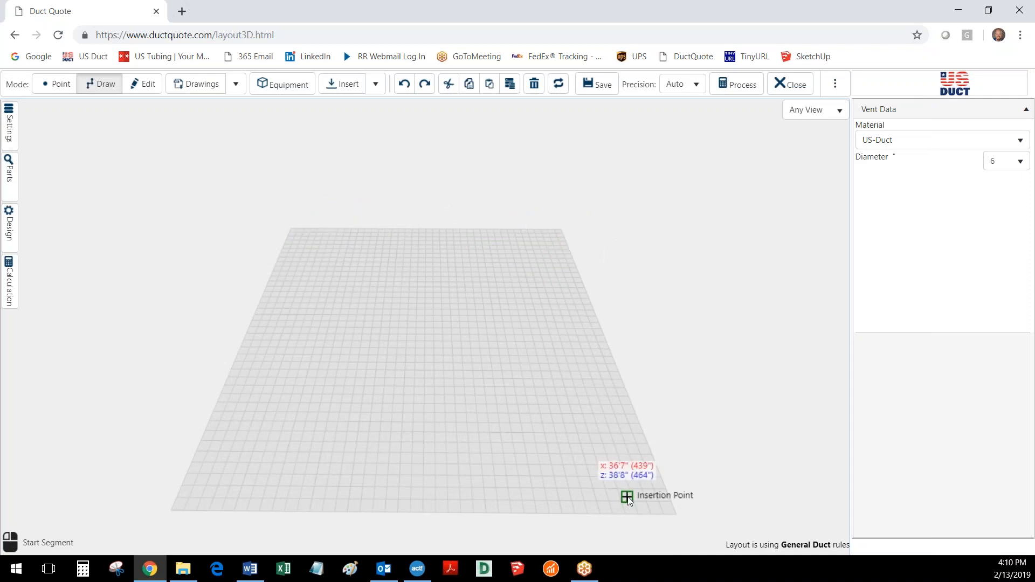
left_click(312, 243)
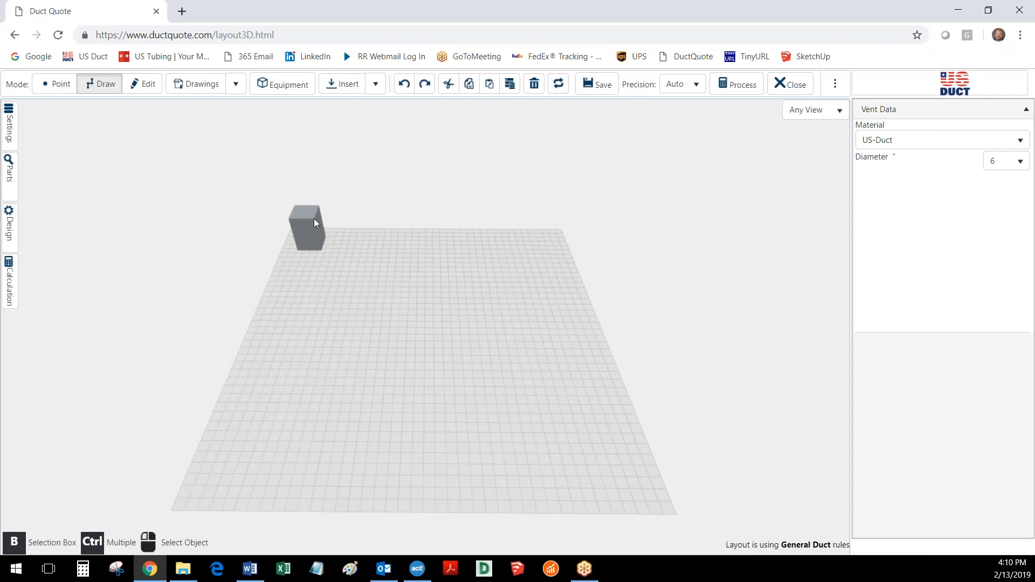
left_click(283, 85)
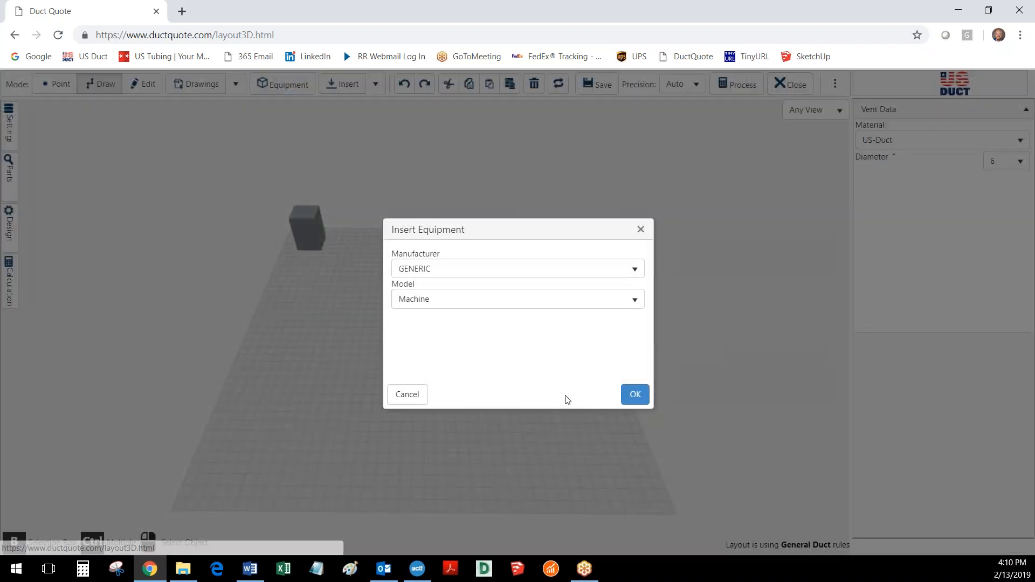
left_click(634, 394)
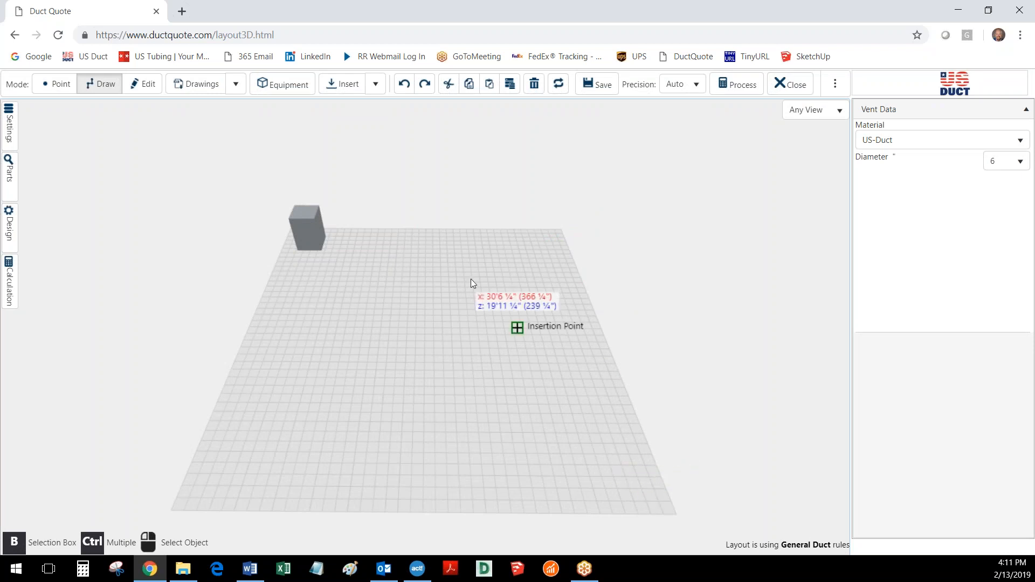
left_click(282, 85)
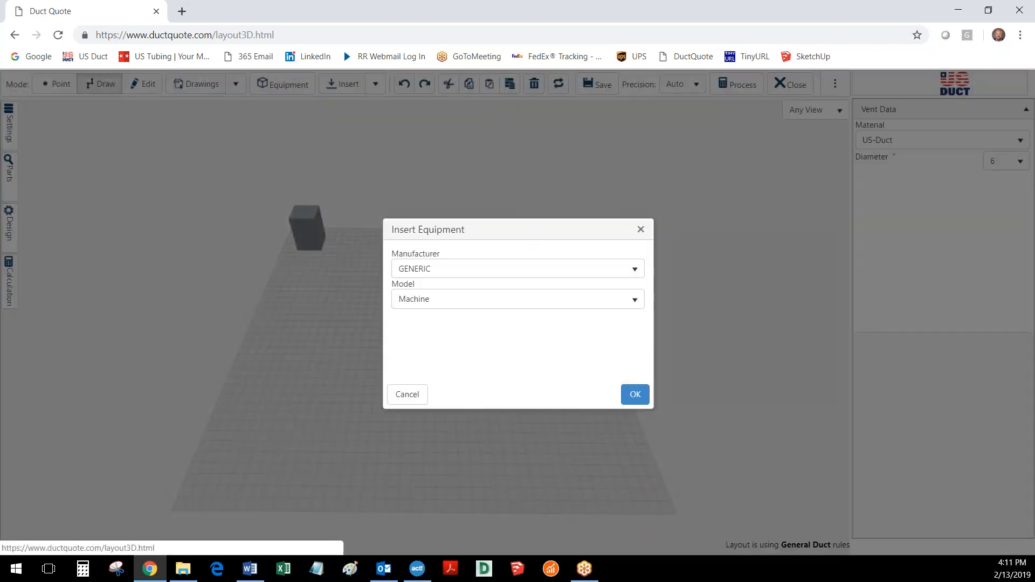
left_click(409, 395)
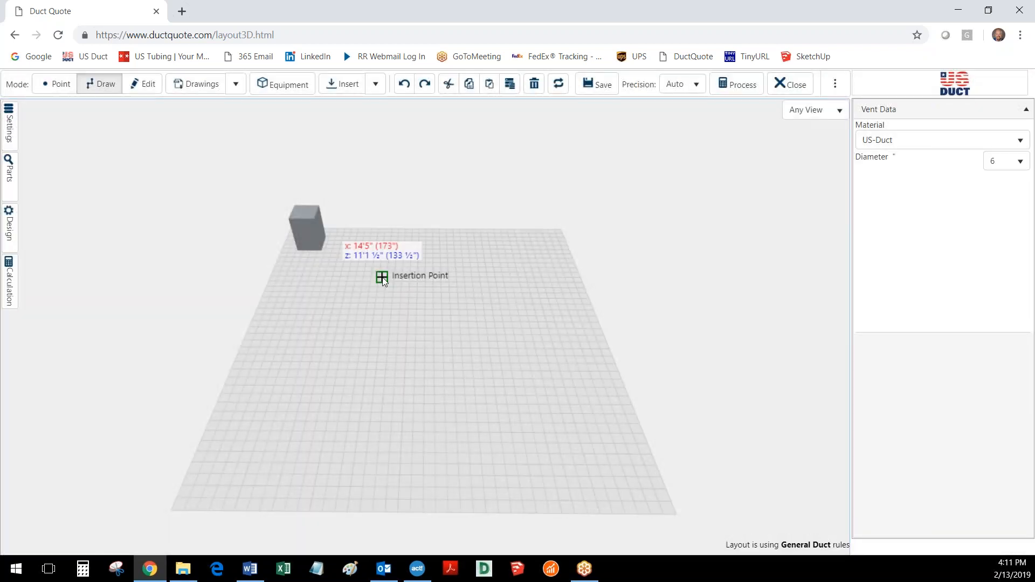
Move the machine closer to the floor's corner, to about x 38.75 and z 43.75 inches
left_click(142, 84)
left_click(312, 228)
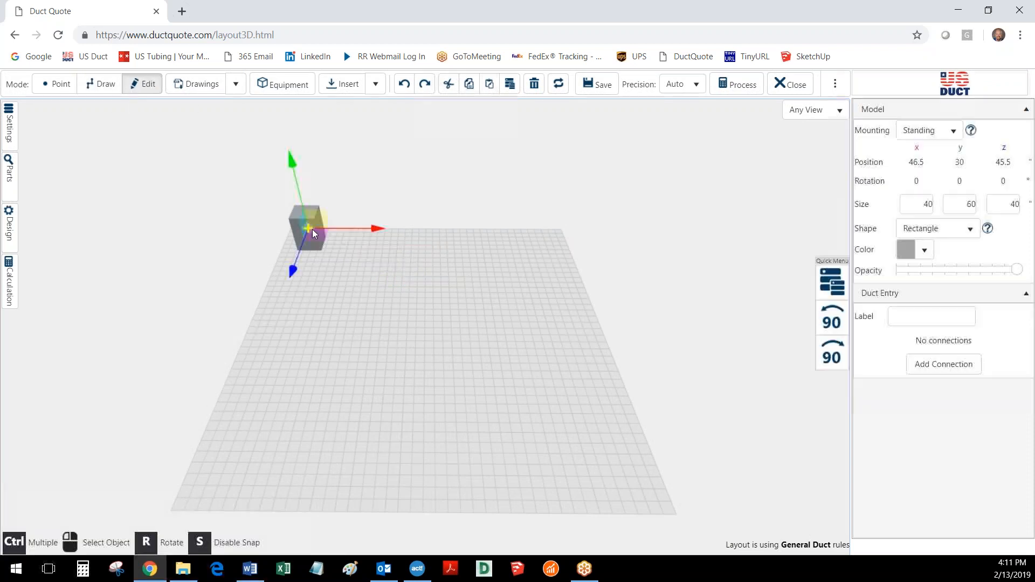
mouse_move(443, 225)
right_mouse_down()
mouse_move(491, 234)
mouse_move(482, 252)
right_mouse_up()
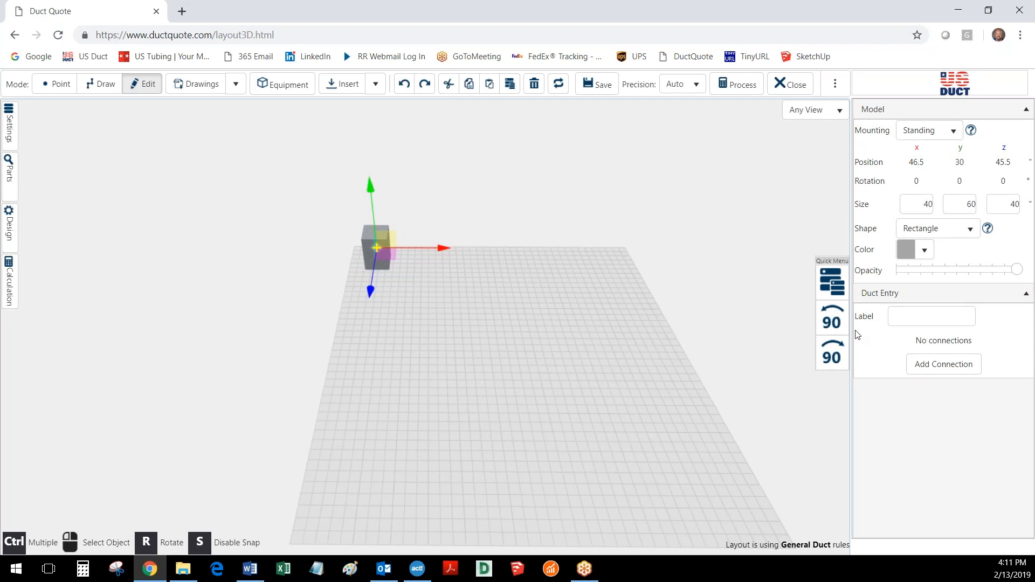
left_click_drag(403, 420, 616, 398)
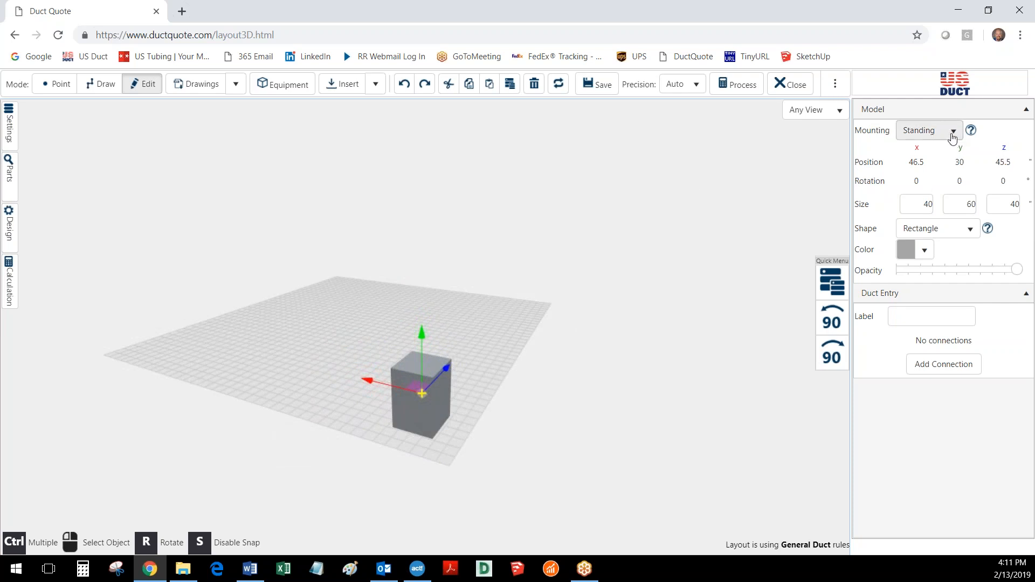
mouse_move(971, 132)
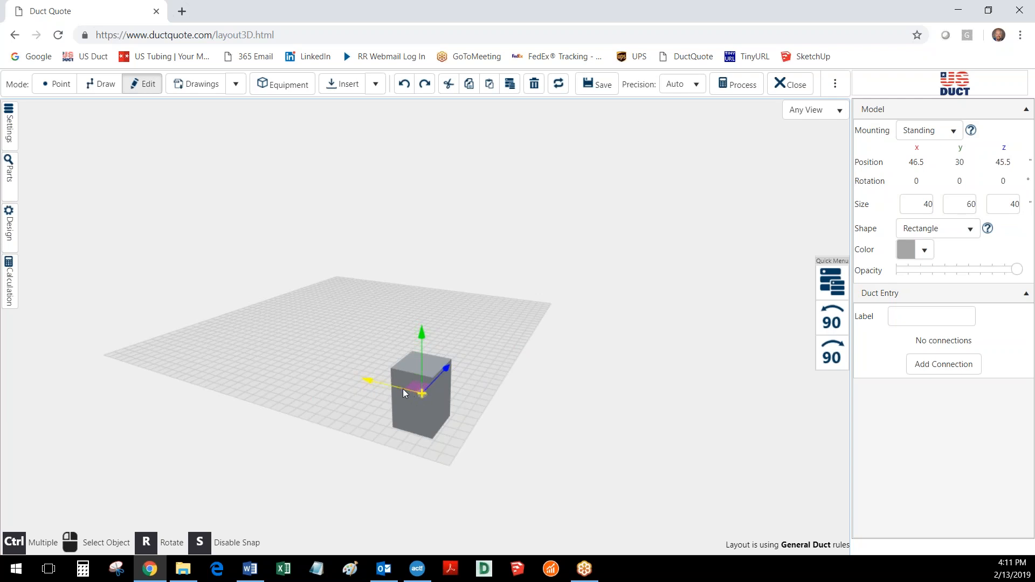
mouse_move(402, 389)
left_mouse_down()
mouse_move(370, 384)
mouse_move(408, 397)
left_mouse_up()
mouse_move(455, 371)
left_mouse_down()
mouse_move(480, 345)
mouse_move(461, 374)
left_mouse_up()
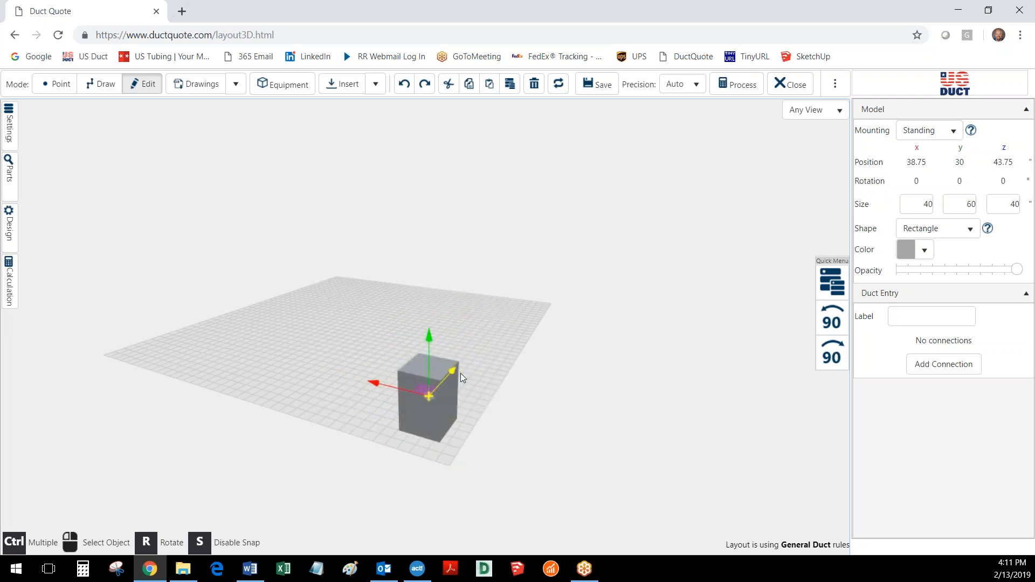
left_click_drag(431, 342, 434, 312)
left_click(491, 308)
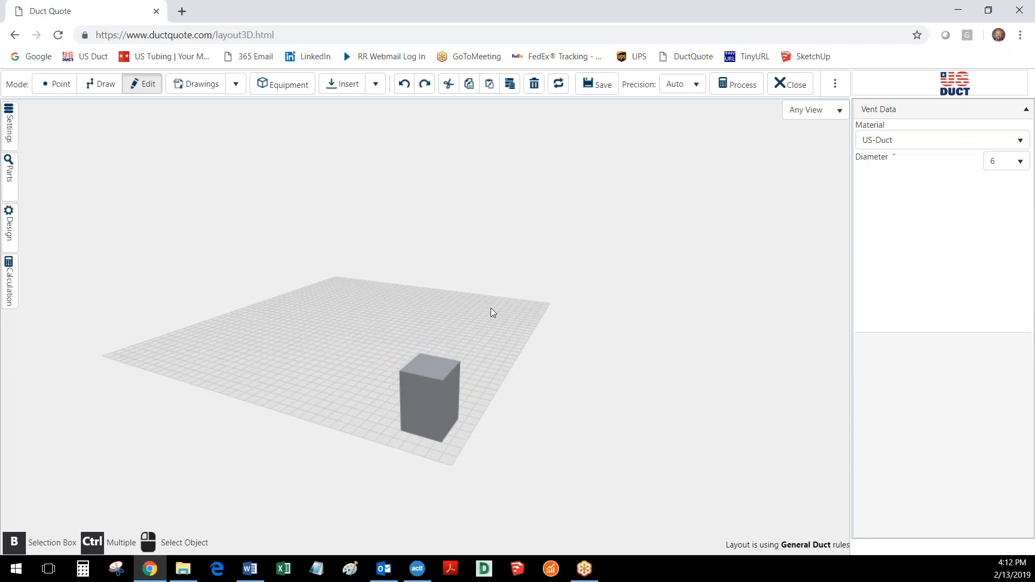
Resize the machine to 50 x 48 x 50 inches (x, y, z)
left_click(438, 418)
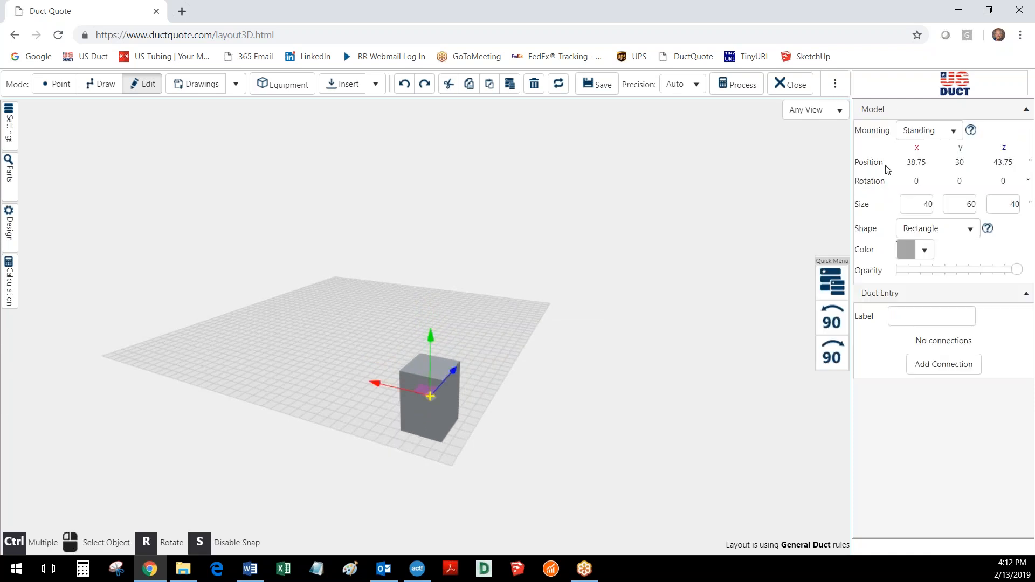
left_click(916, 204)
type("50")
key("Tab")
key("Tab")
type("50")
key("Tab")
left_click(963, 209)
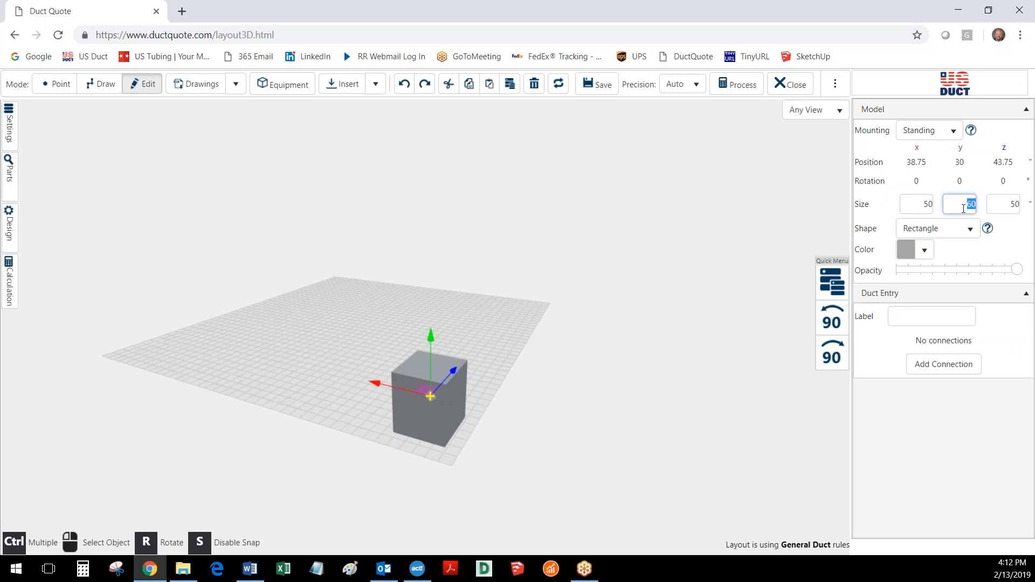
type("48")
key("Return")
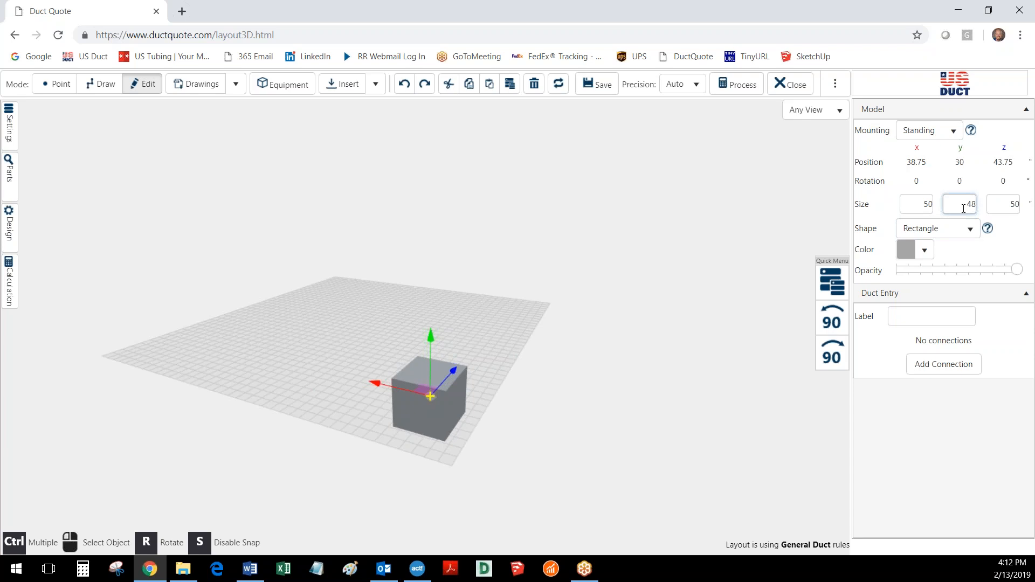
left_click(495, 342)
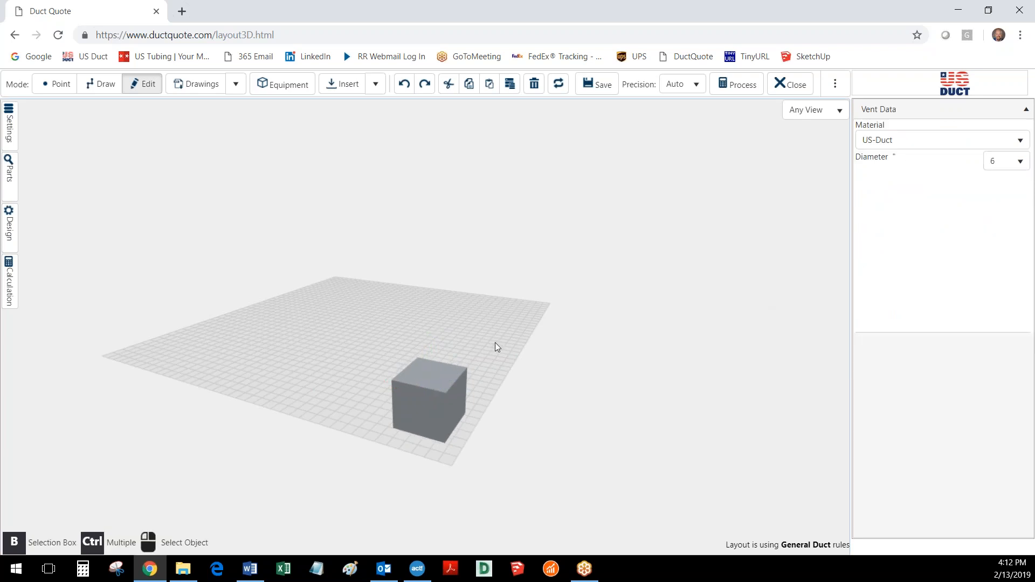
Change the color of the generic machine to blue, #4c80f1
left_click(430, 434)
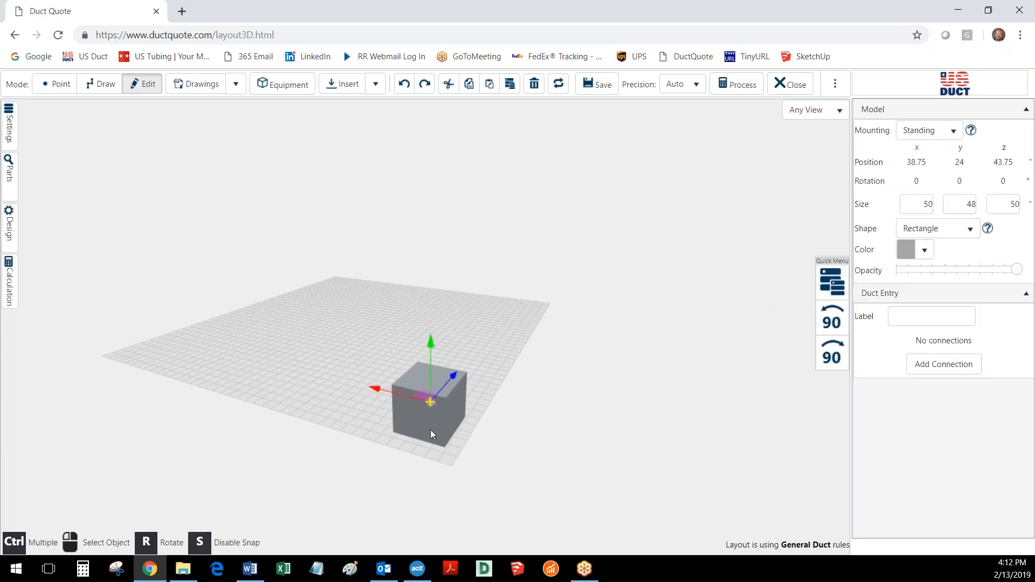
left_click(970, 231)
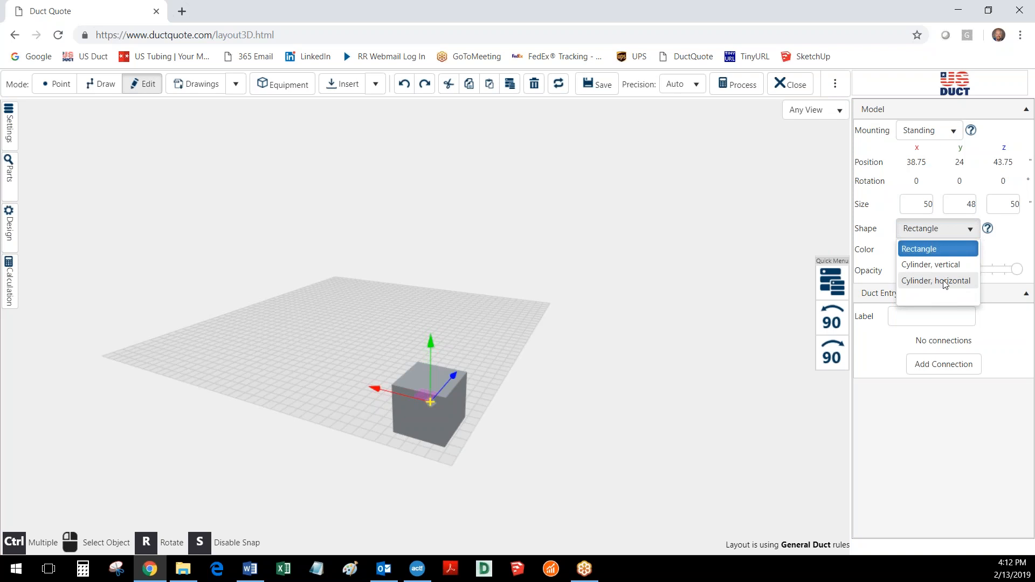
left_click(970, 231)
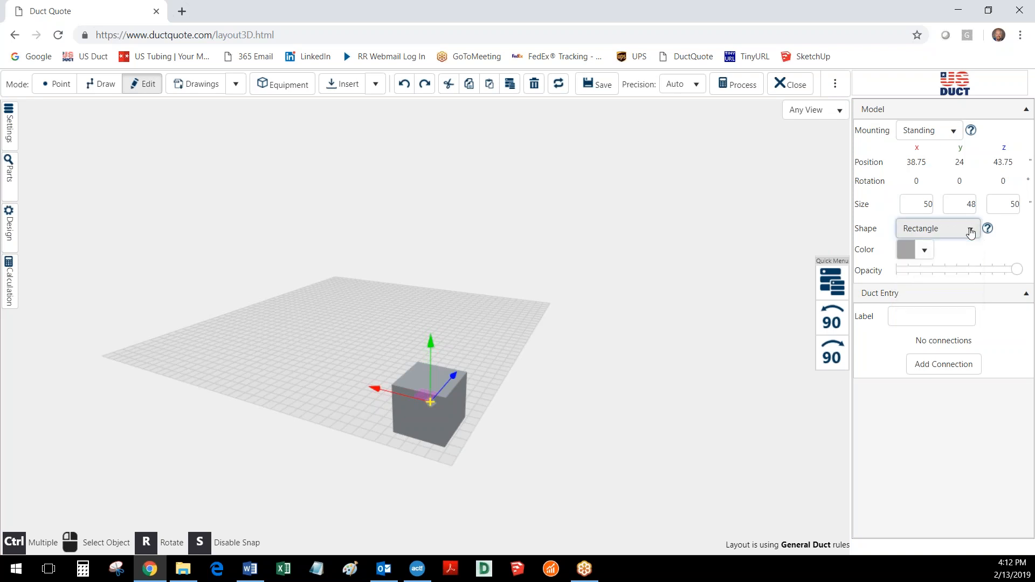
left_click(924, 249)
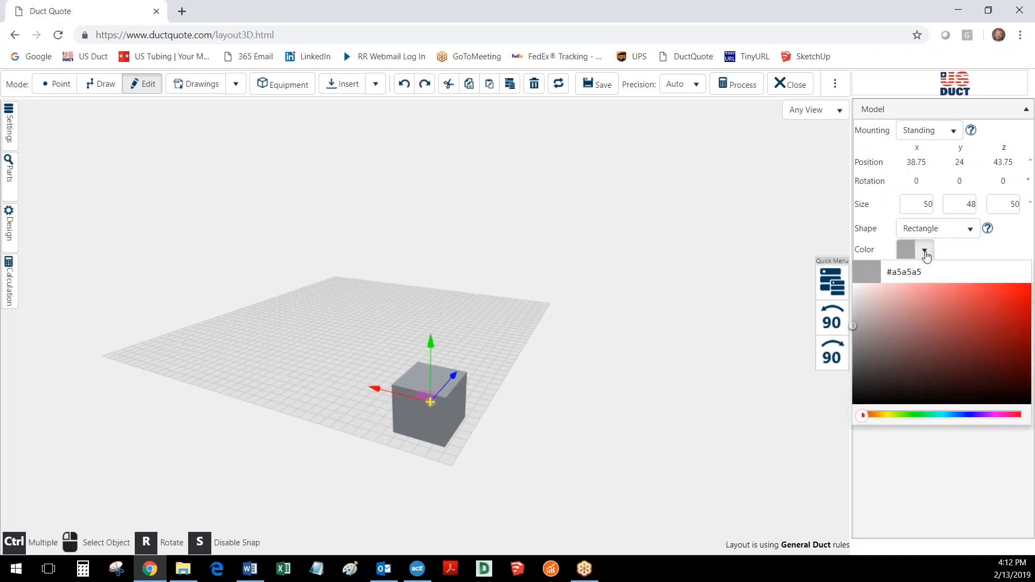
left_click(960, 415)
left_click(974, 292)
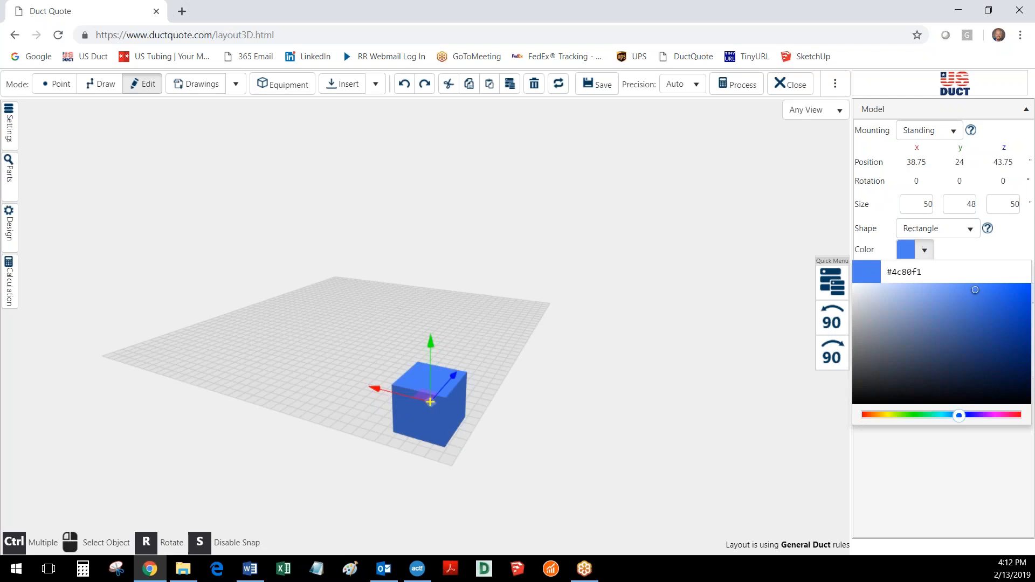
left_click(968, 252)
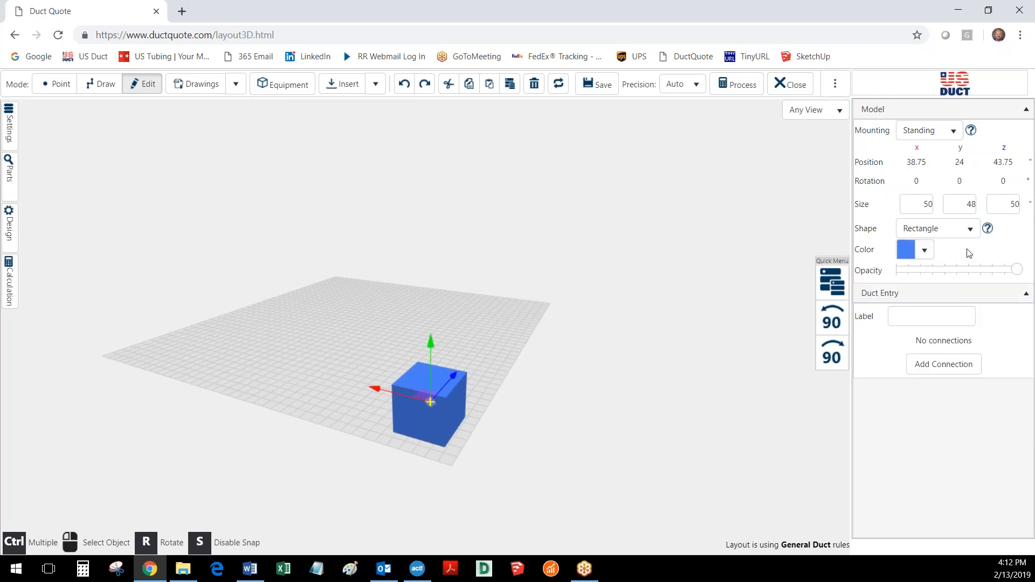
Make the machine semi-transparent at about 70% opacity and label it Machine 1
left_click_drag(1016, 269, 912, 272)
left_click_drag(915, 273, 982, 282)
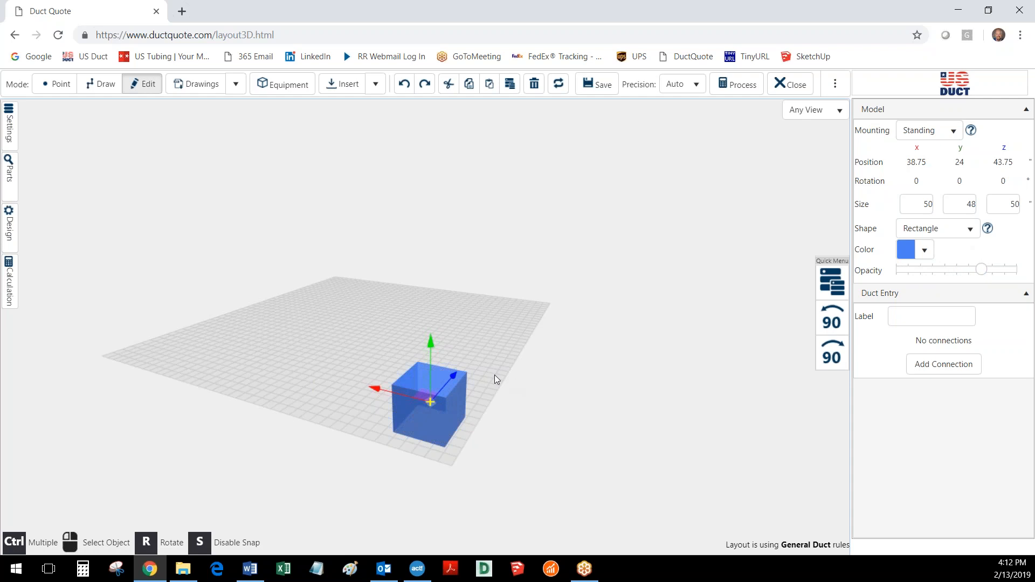
left_click(912, 320)
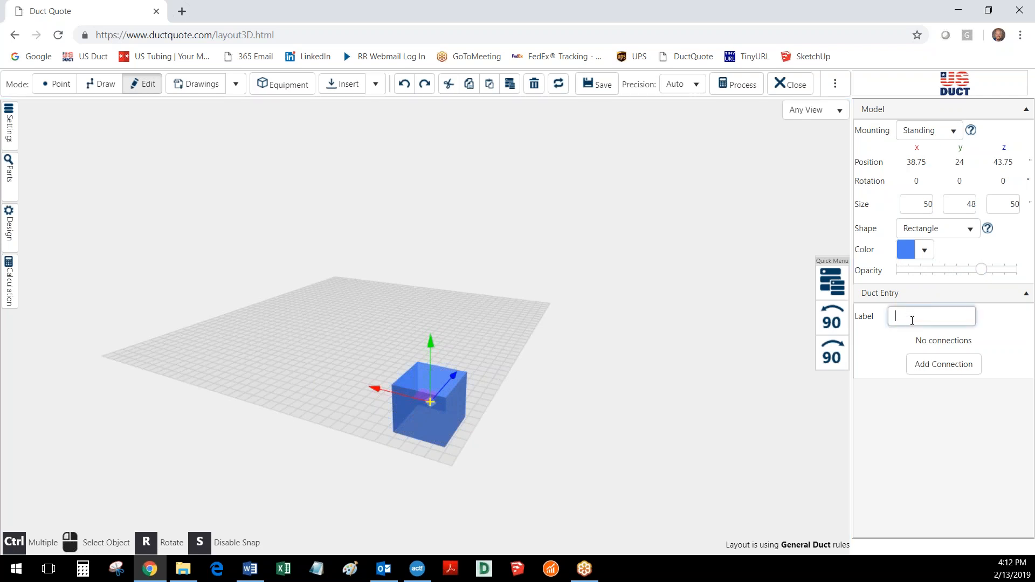
type("Machine 1")
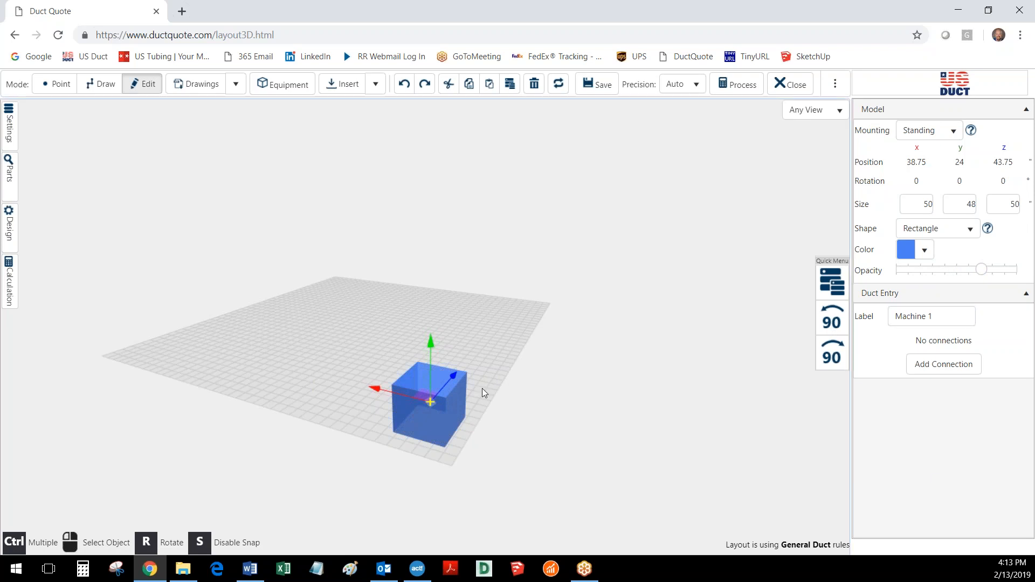
Begin a new duct connection for Machine 1 with a round 6-inch outlet and adapter type None
left_click(938, 366)
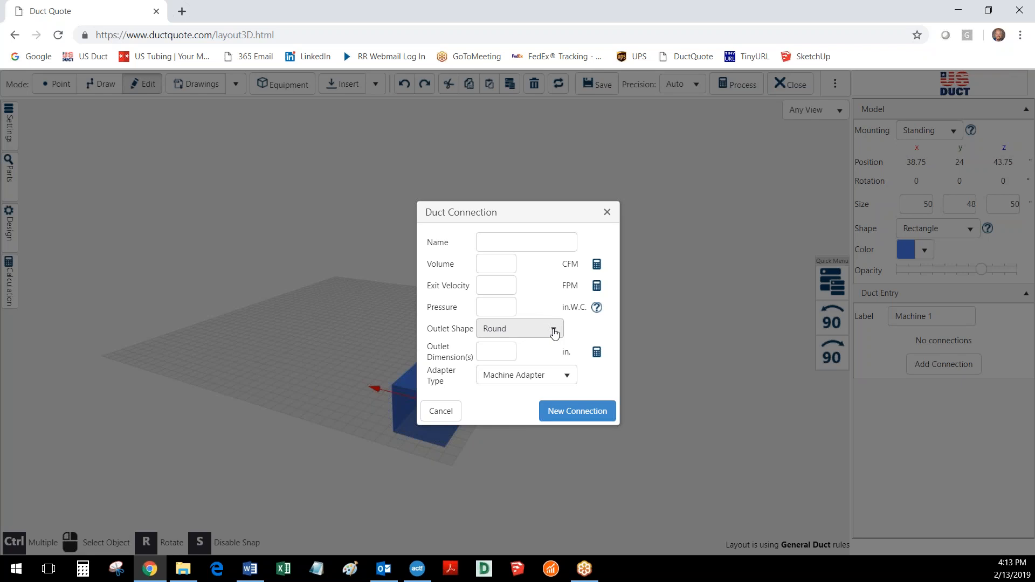
left_click(503, 351)
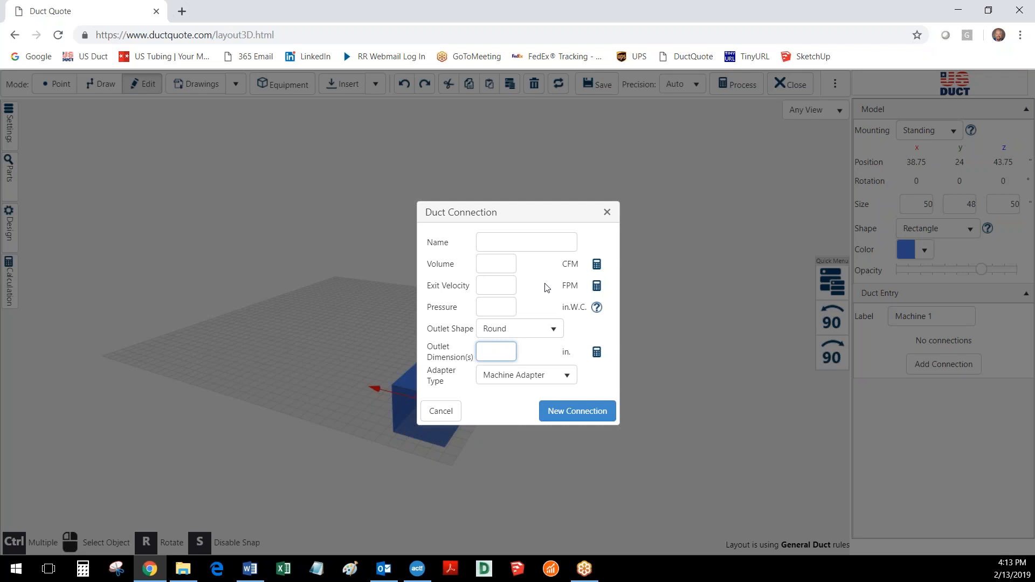
type("6")
left_click(568, 380)
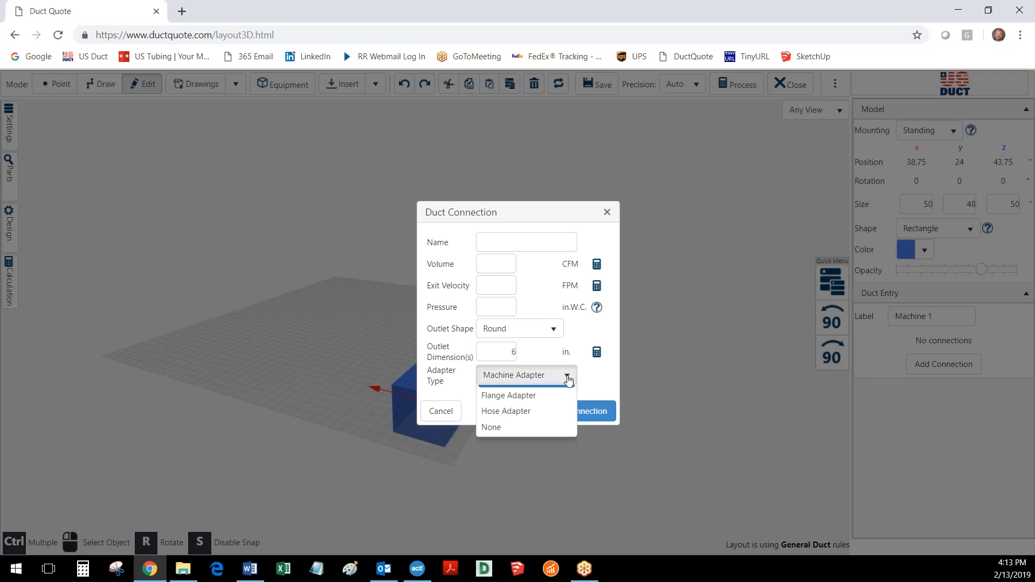
left_click(493, 444)
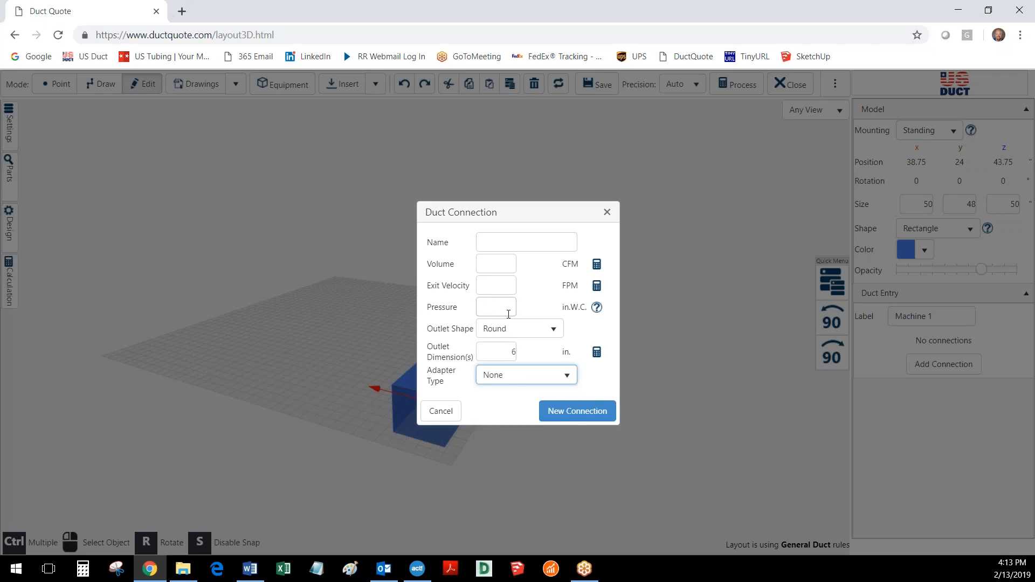
Give the connection a 4500 FPM exit velocity with calculated volume, and place it centrally on the machine's top face, at about x 37 and z 43 inches
left_click(504, 284)
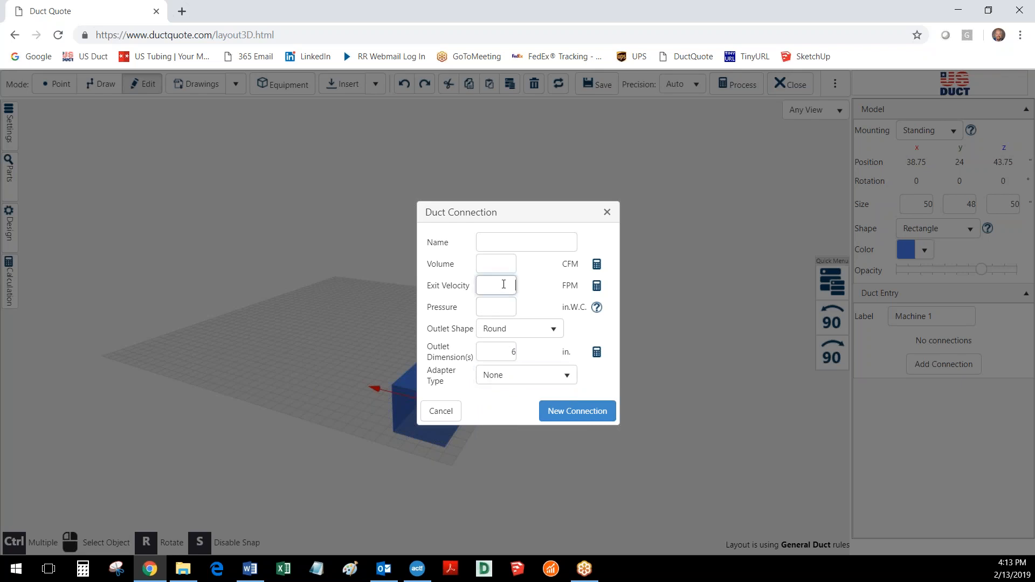
type("4500")
left_click(597, 267)
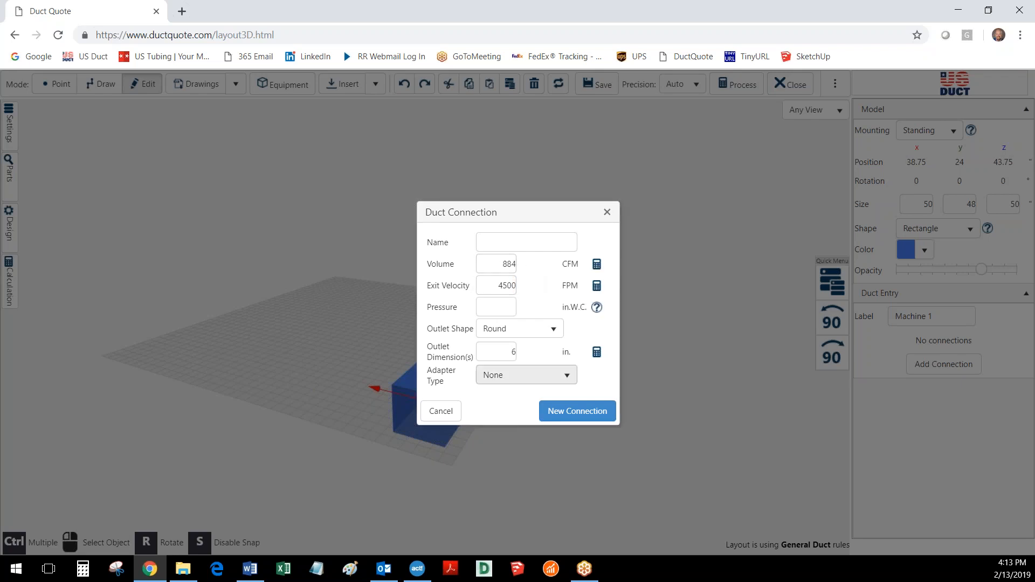
left_click(576, 412)
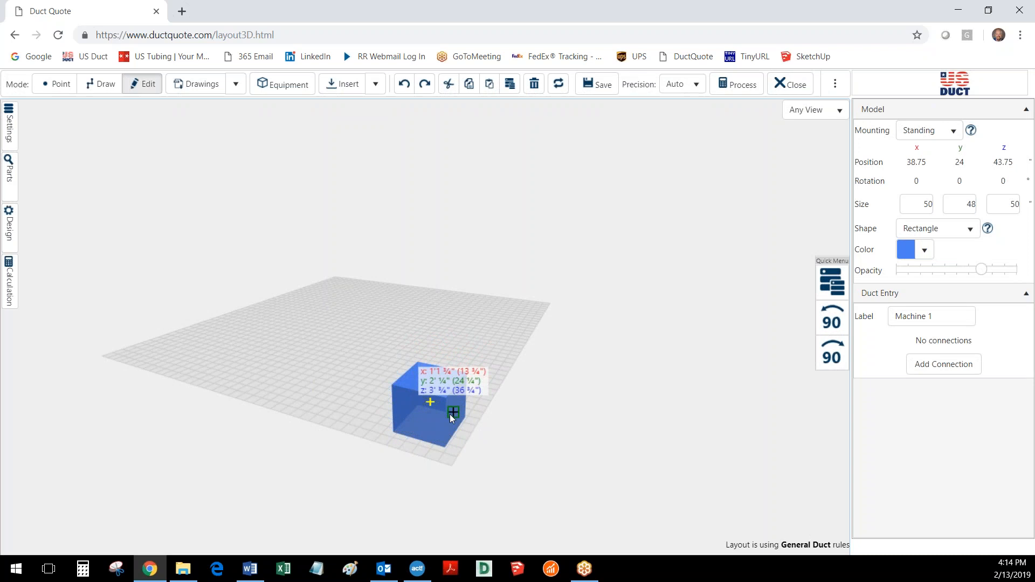
left_click(433, 381)
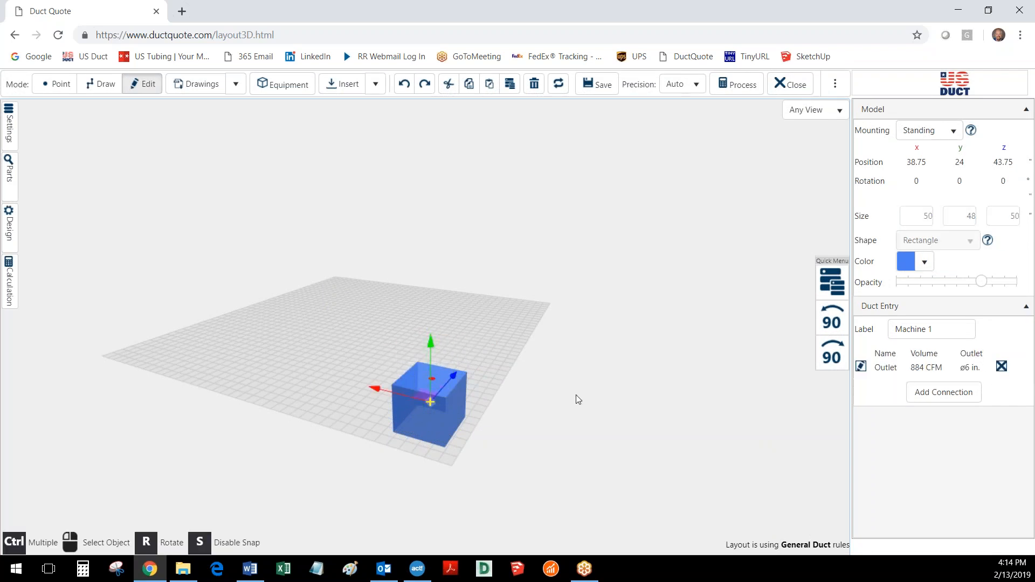
Duplicate Machine 1 and move the copy along x to the adjacent floor corner, at about x 436.75 and z 43.75 inches
left_click_drag(551, 396, 296, 399)
left_click_drag(467, 385, 399, 376)
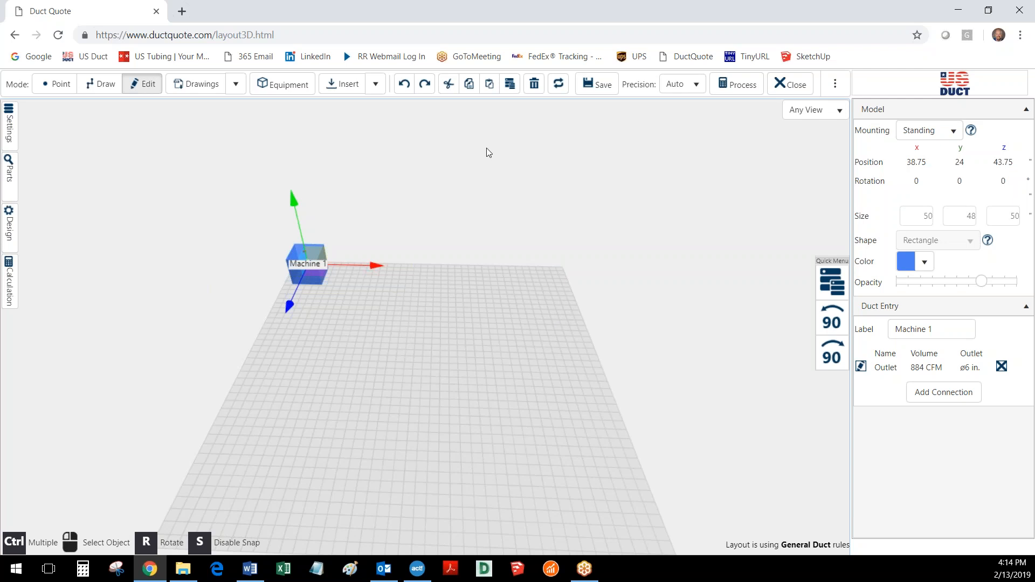
left_click(510, 84)
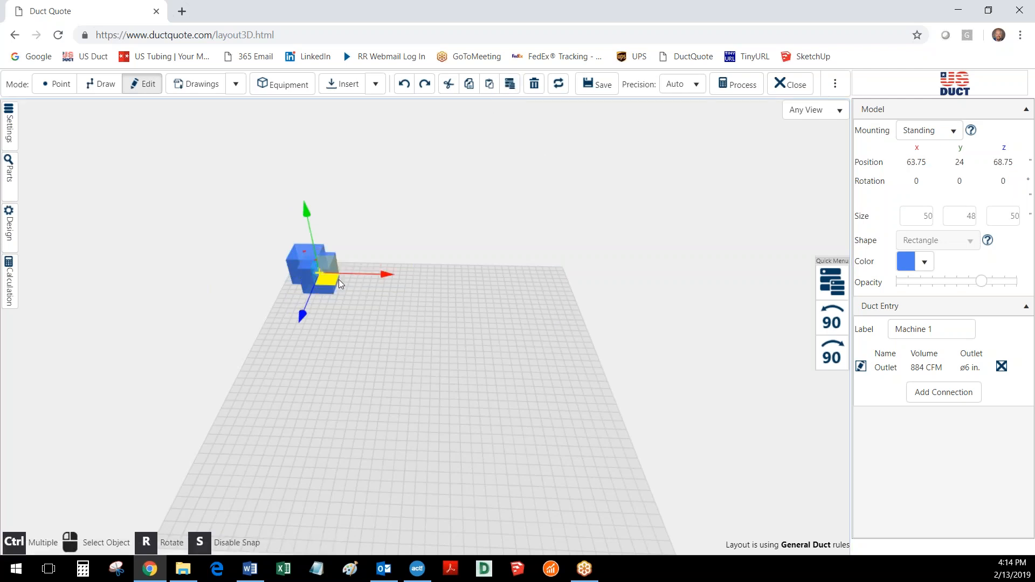
mouse_move(335, 281)
left_mouse_down()
mouse_move(502, 293)
mouse_move(558, 276)
left_mouse_up()
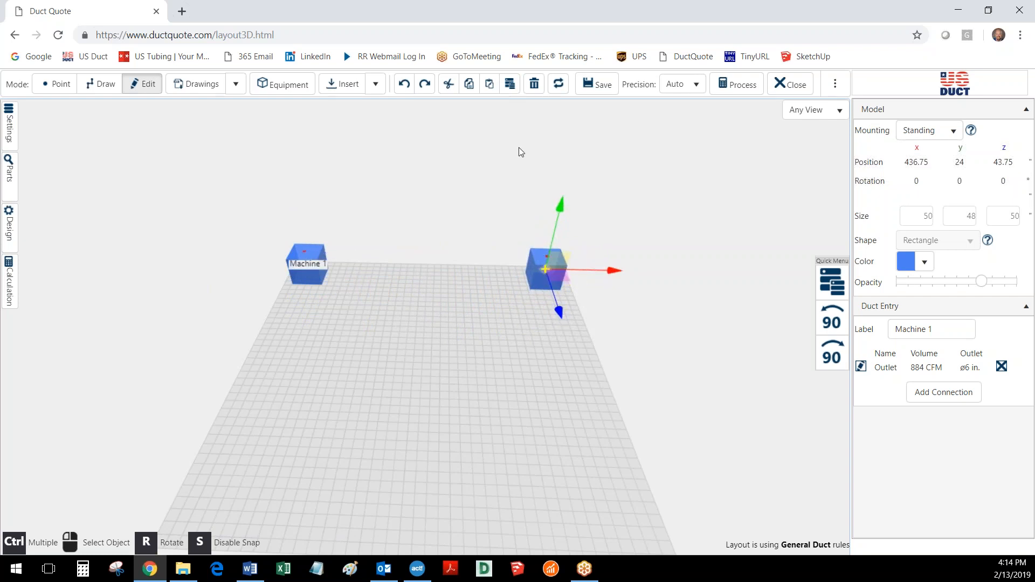
Duplicate the second machine and move the copy along z to the next floor corner, at about x 436.75 and z 437.5 inches
left_click(509, 84)
scroll(502, 383, "down", 3)
mouse_move(527, 338)
left_mouse_down()
mouse_move(533, 438)
mouse_move(553, 381)
left_mouse_up()
mouse_move(553, 418)
left_mouse_down()
mouse_move(546, 438)
mouse_move(555, 442)
mouse_move(552, 431)
left_mouse_up()
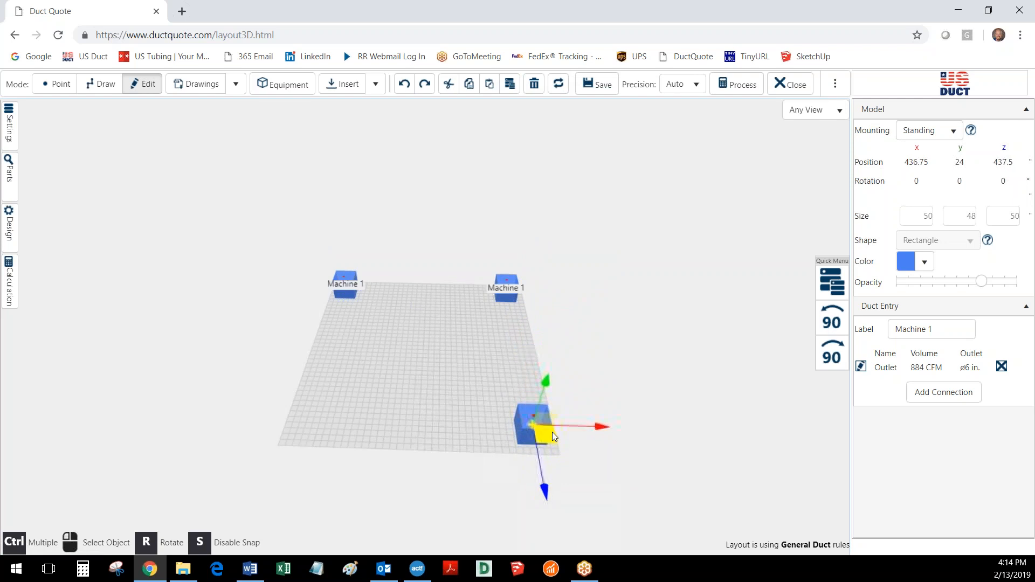
left_click(438, 406)
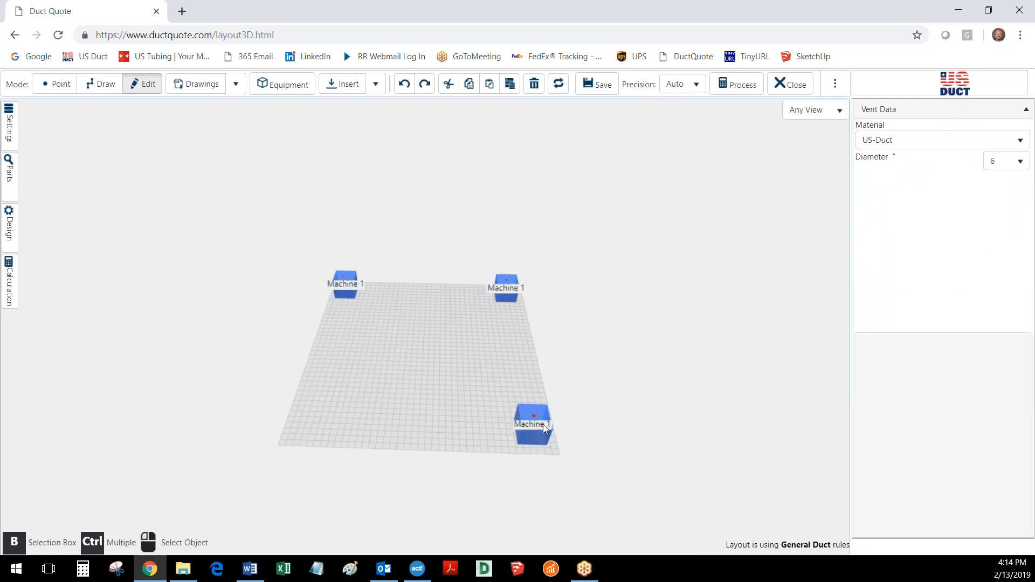
Relabel the machine at about x 436.75 and z 43.75 inches as Machine 2
left_click(507, 292)
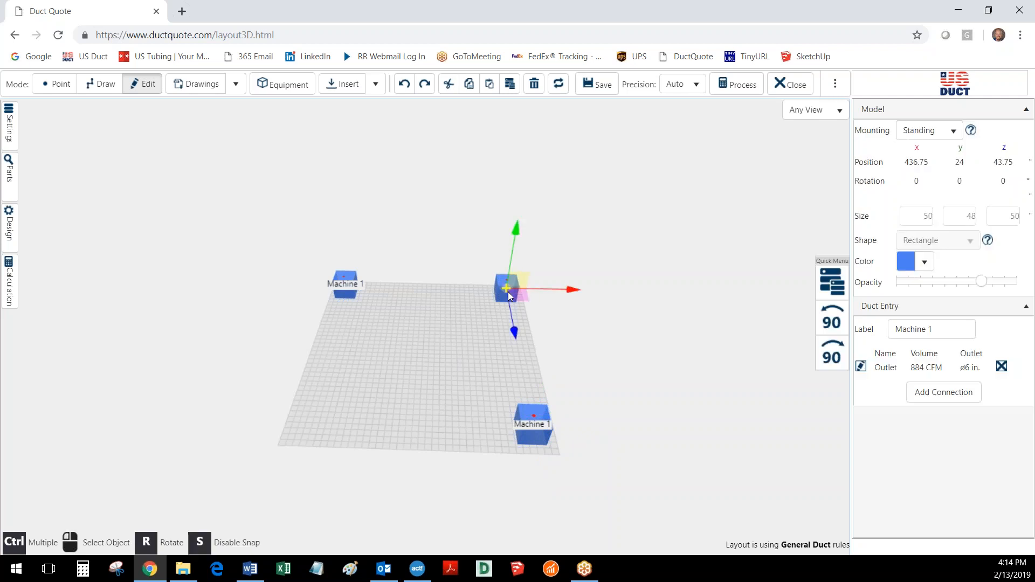
left_click(945, 327)
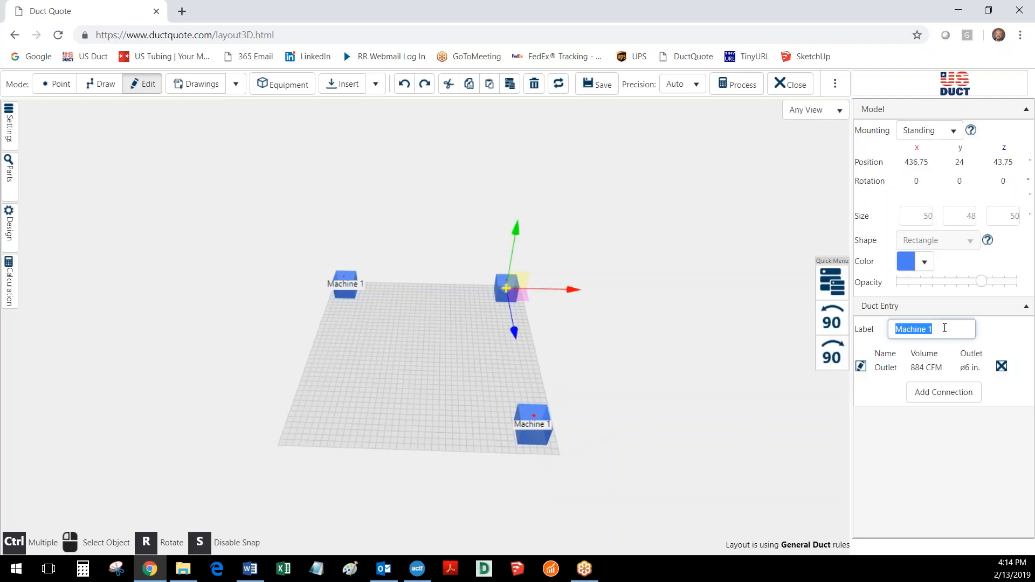
left_click(938, 330)
key("BackSpace")
type("2")
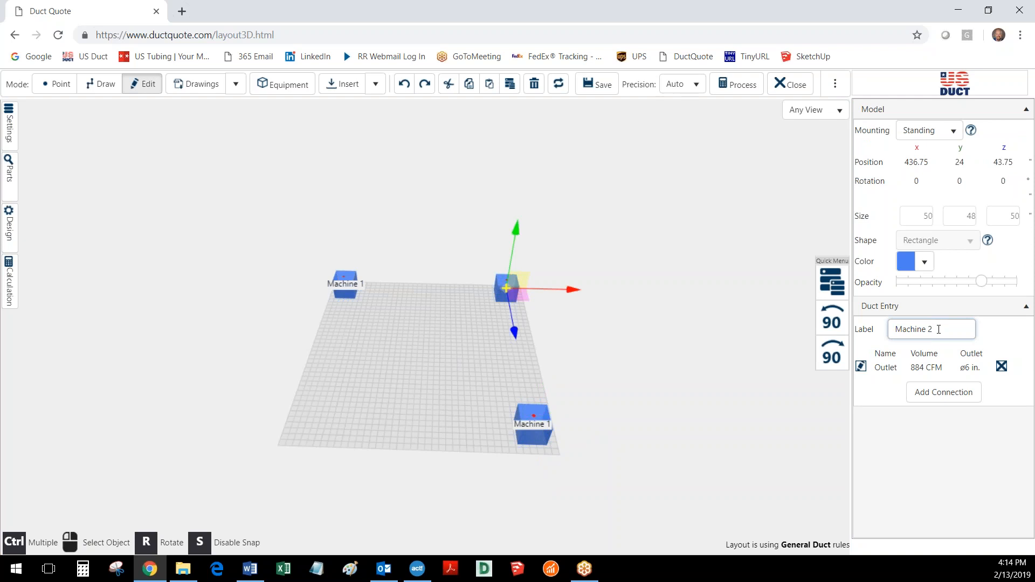
Relabel the machine at about x 436.75 and z 437.5 inches as Machine 3
left_click(531, 433)
left_click(944, 329)
left_click(943, 329)
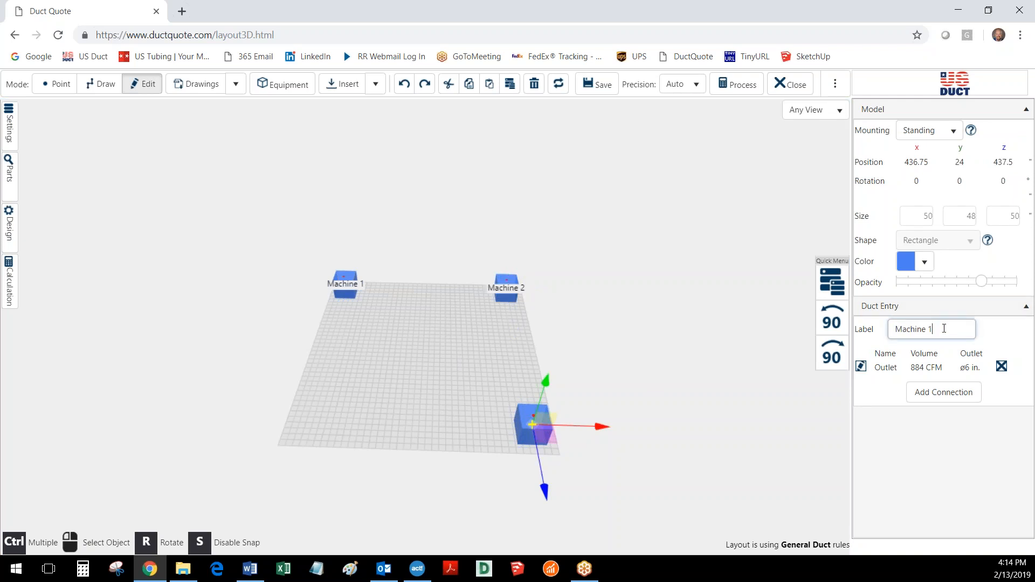
key("BackSpace")
type("3")
left_click(367, 378)
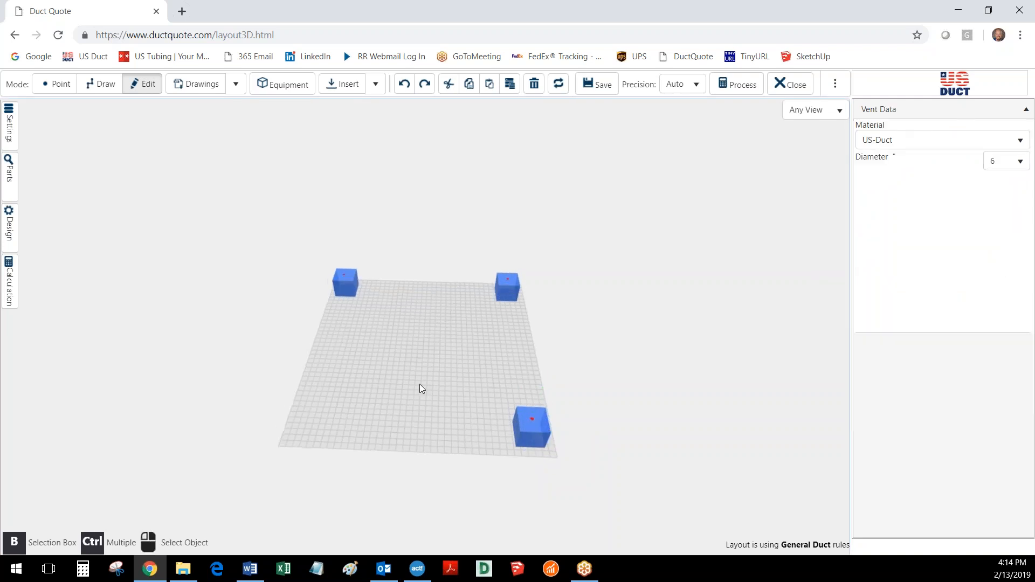
Insert another piece of equipment at the floor's near edge, at about x 206.5 and z 469.25 inches
left_click_drag(419, 384, 419, 374)
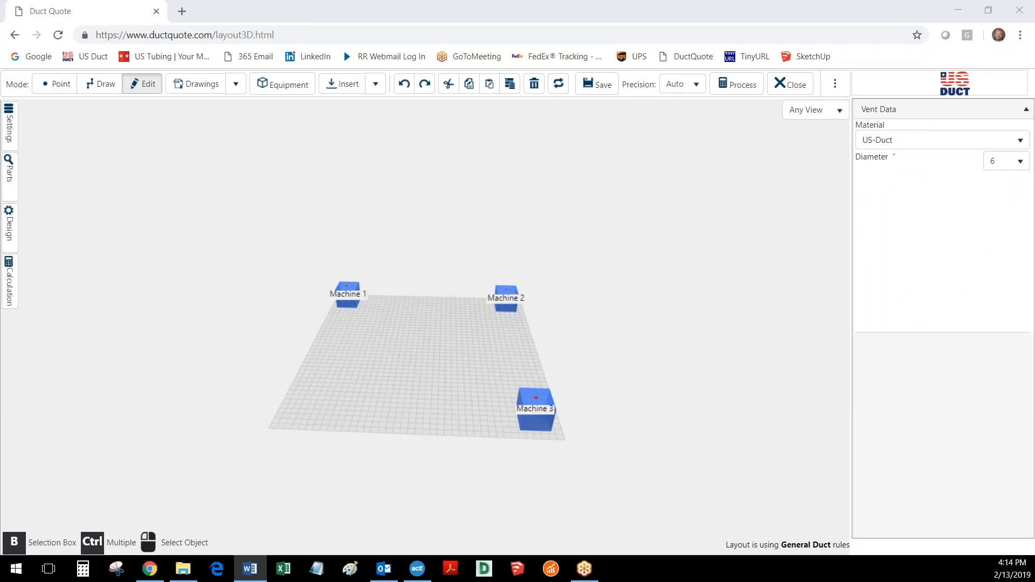
left_click_drag(416, 394, 446, 389)
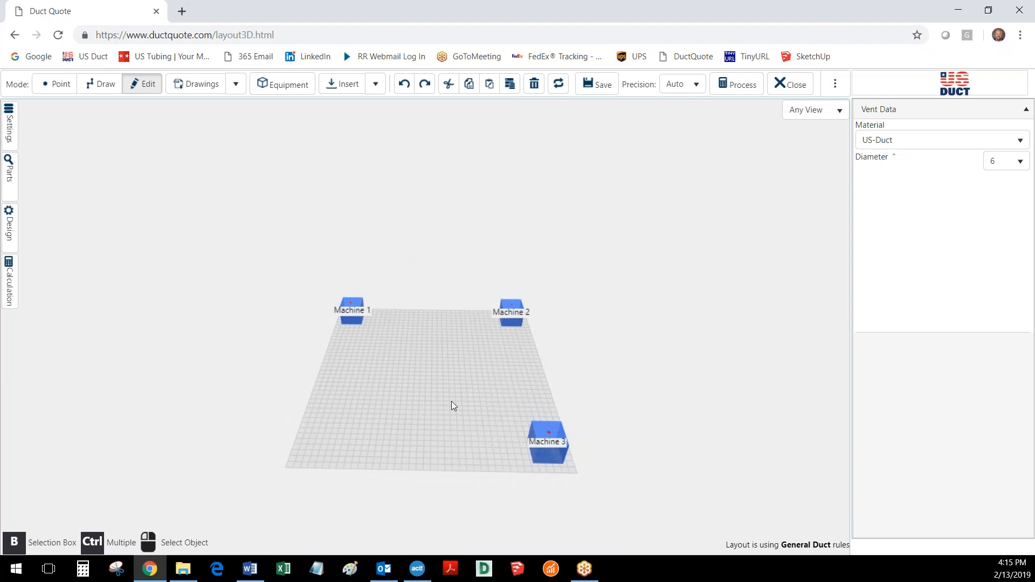
left_click(282, 84)
left_click(635, 394)
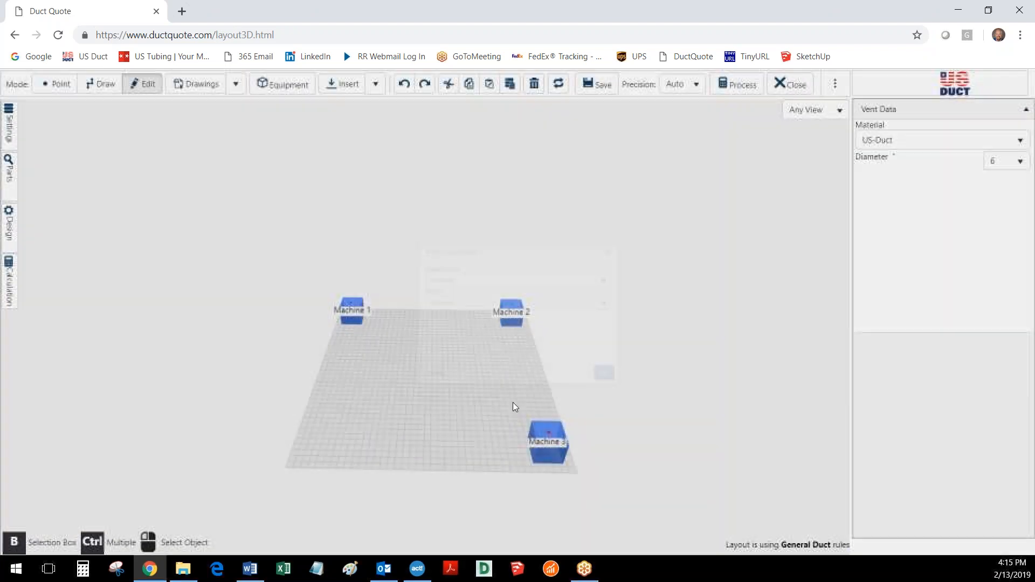
left_click(409, 463)
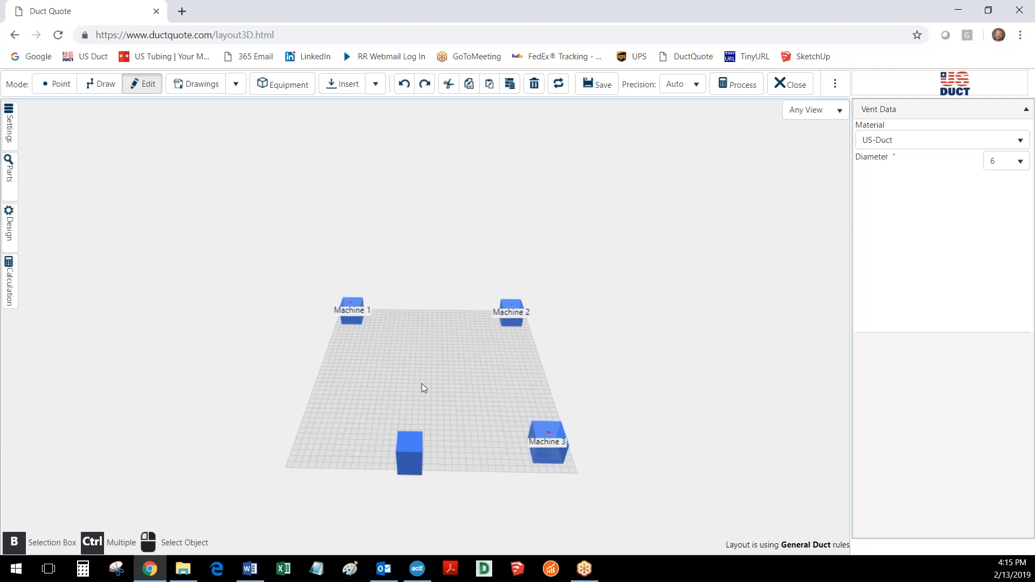
Change the color of the new equipment at the near edge to green, #51b811
left_click(416, 461)
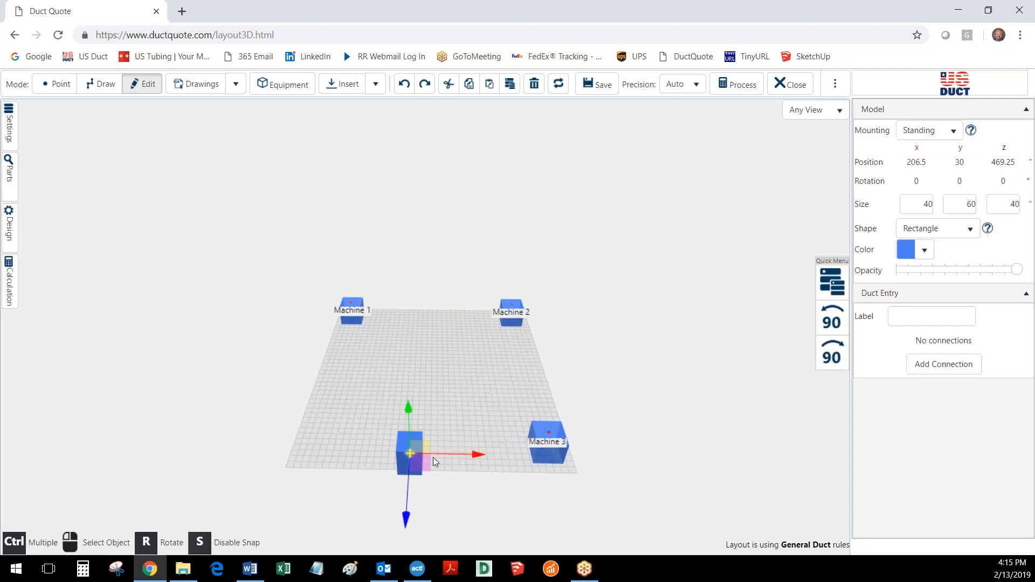
left_click(924, 249)
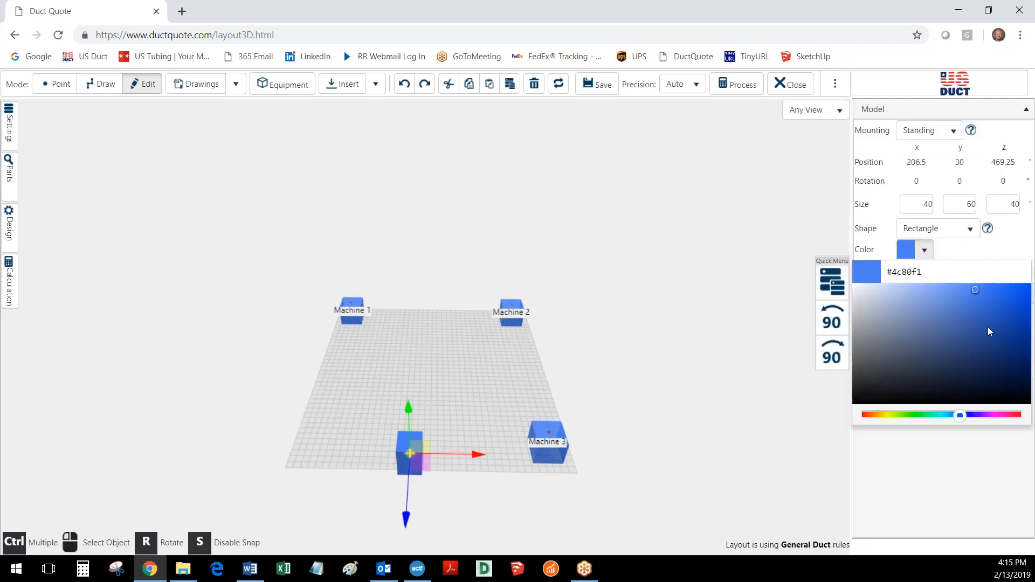
left_click(905, 415)
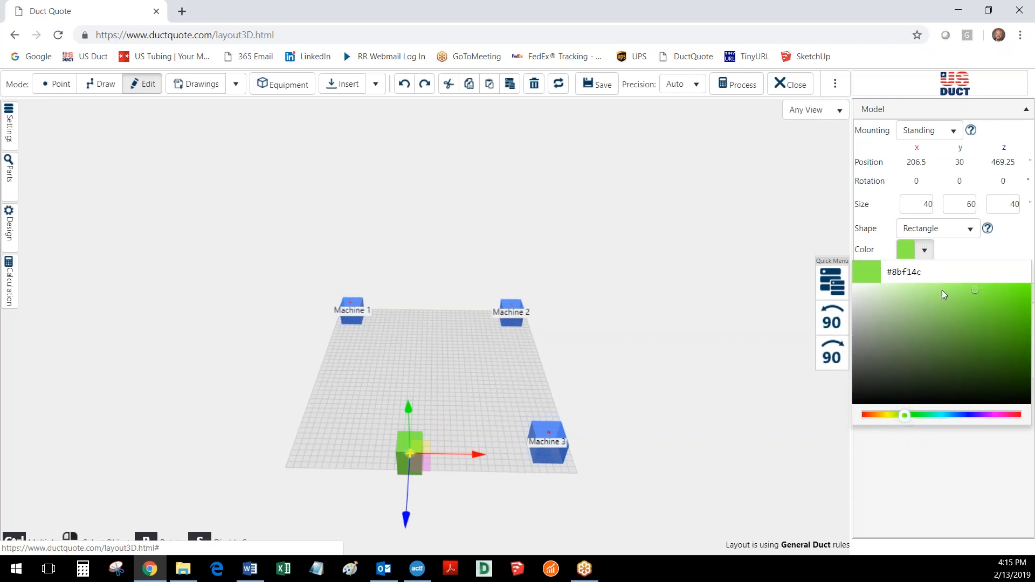
left_click(1015, 318)
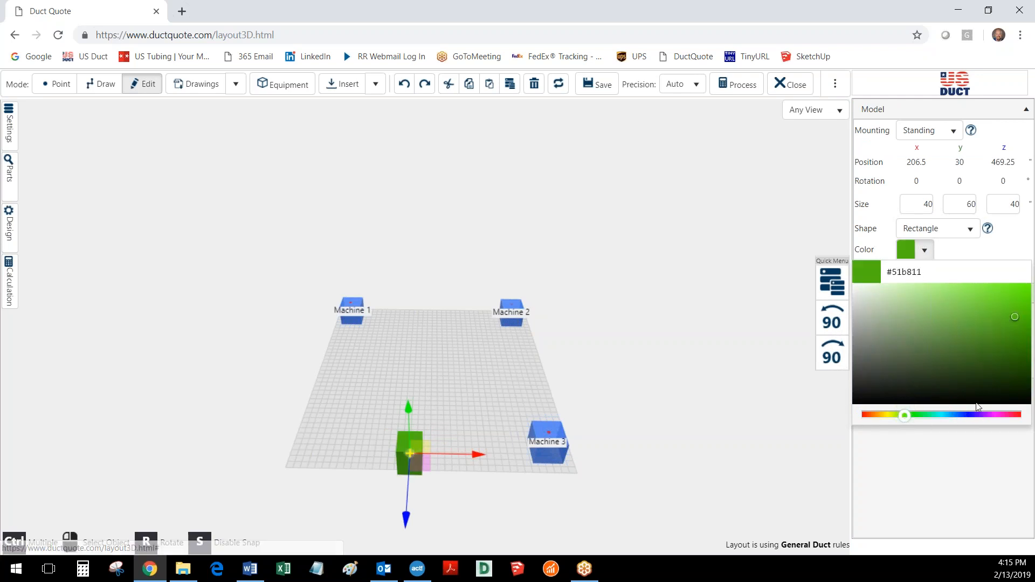
left_click(398, 389)
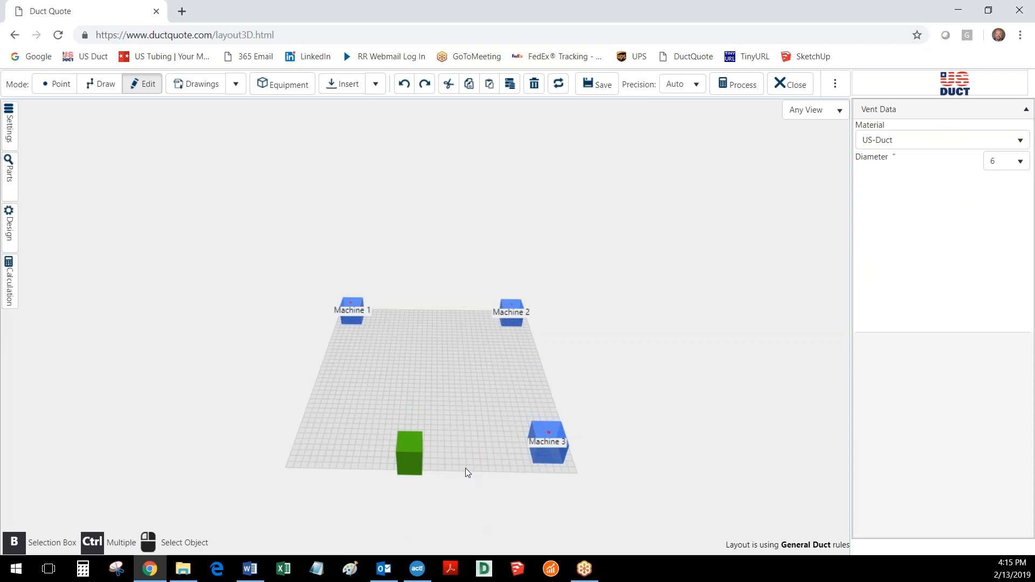